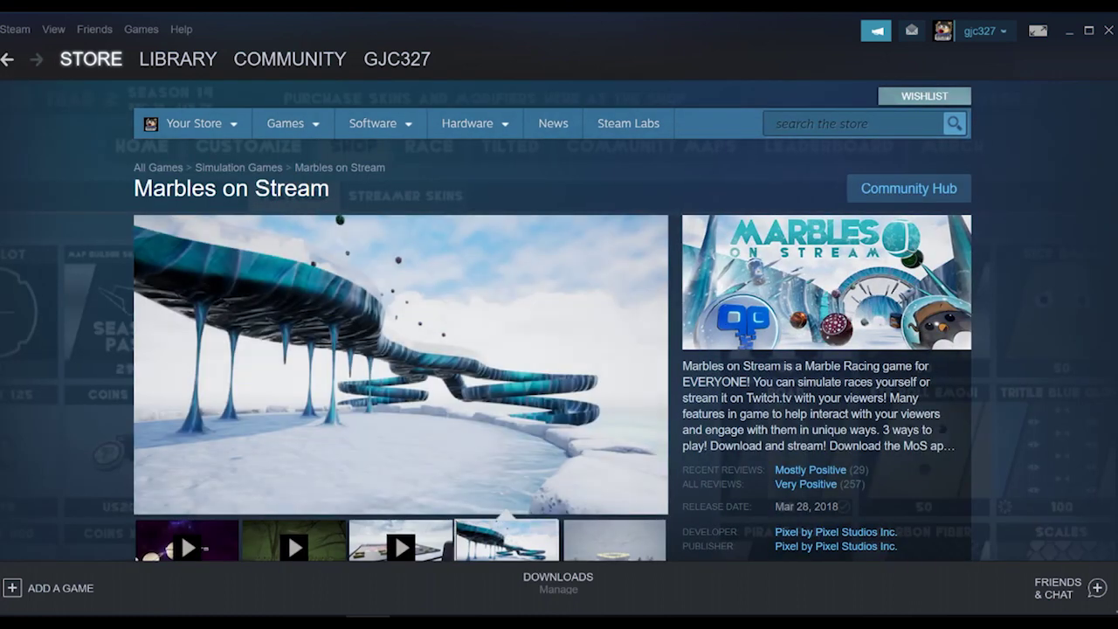
Install Marbles on Stream under K:\Steam Games with desktop and start menu shortcuts, and accept its licence agreement.
scroll(559, 319, down, 4)
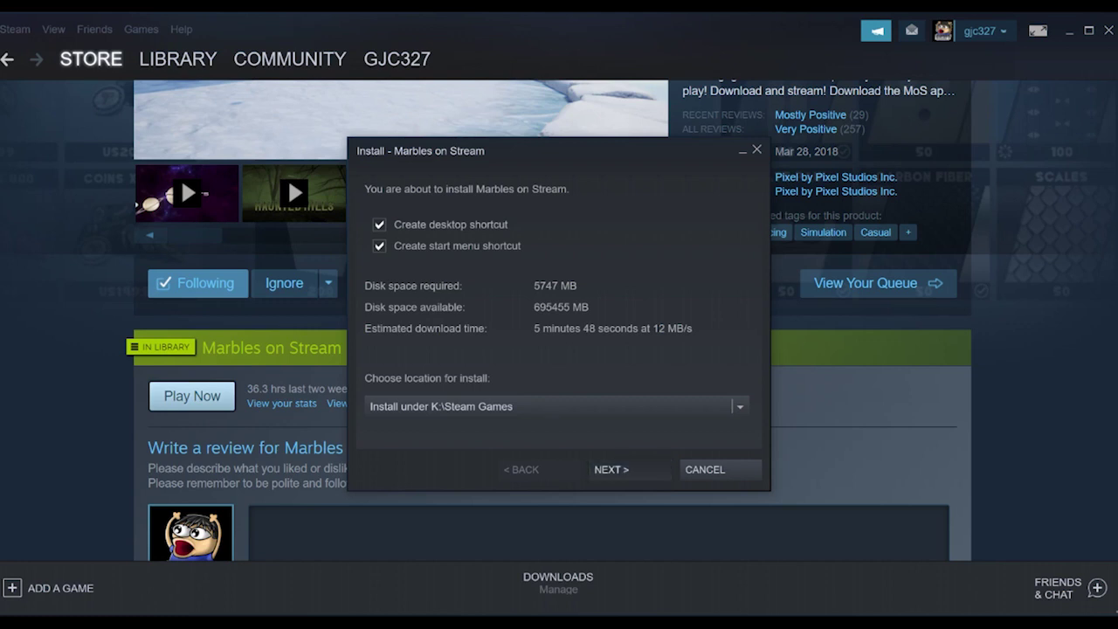
key(Return)
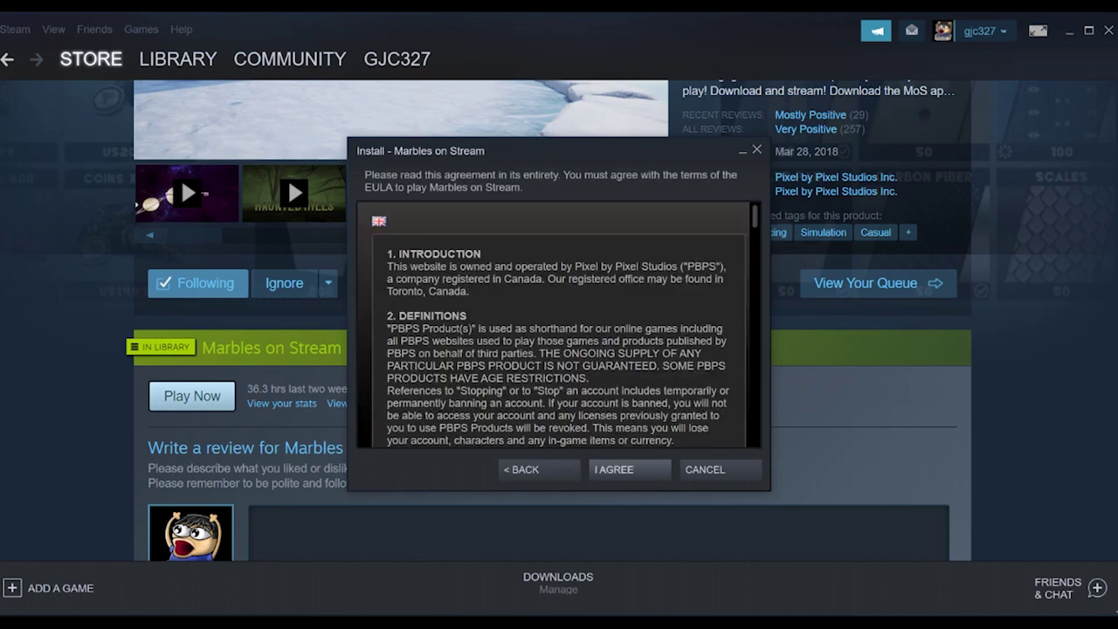
scroll(559, 324, down, 20)
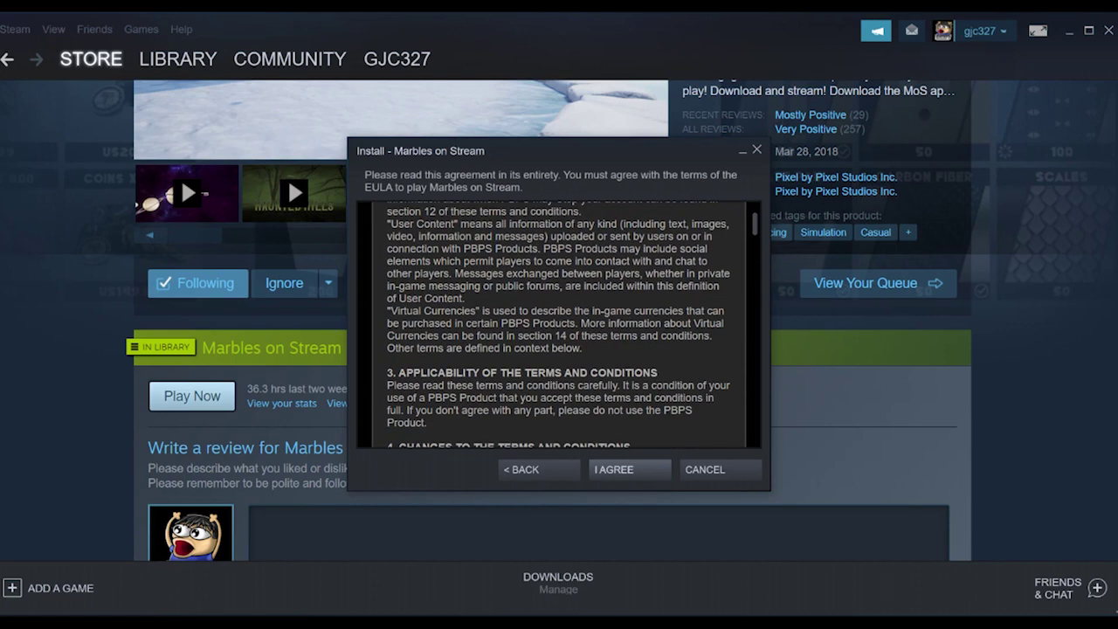
key(Return)
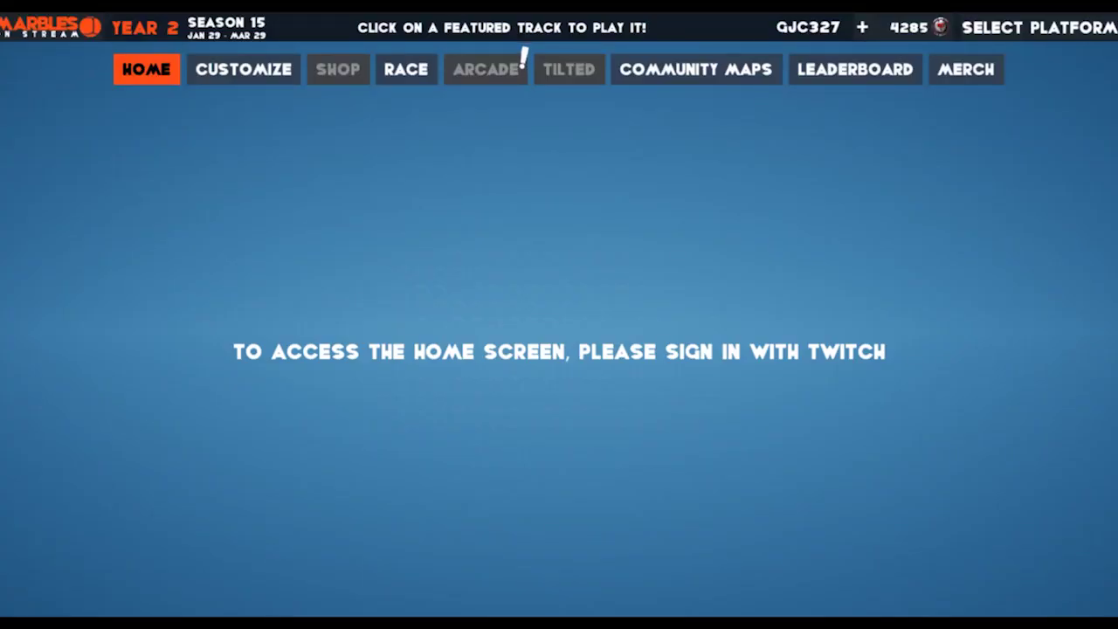
Choose Twitch as the sign-in platform and enter the account username in the login form.
click(1038, 27)
click(987, 212)
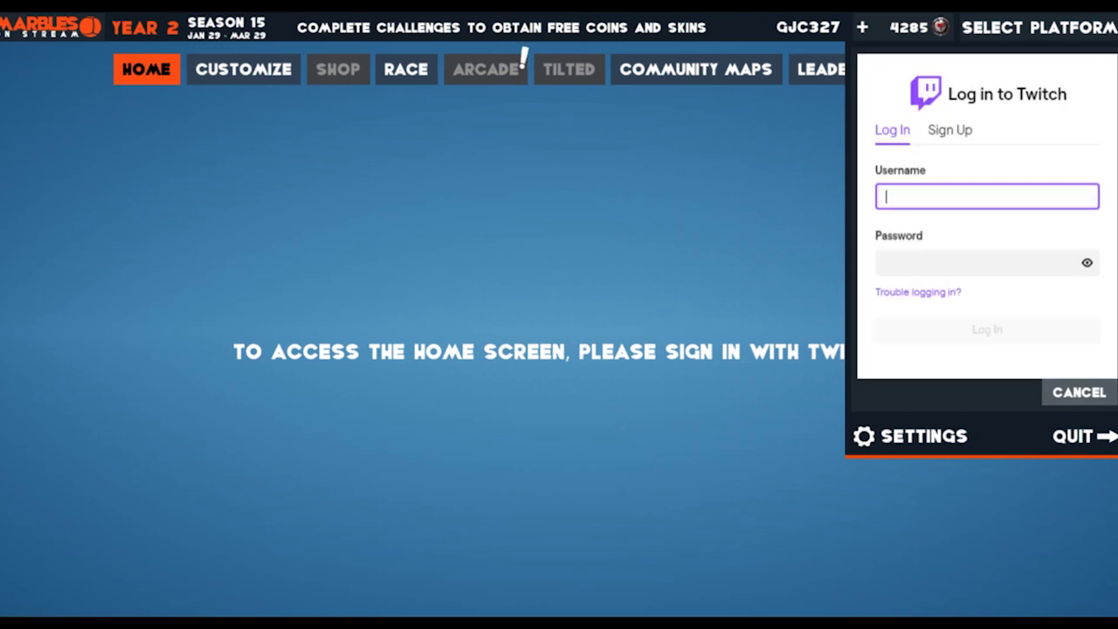
text(gjc32)
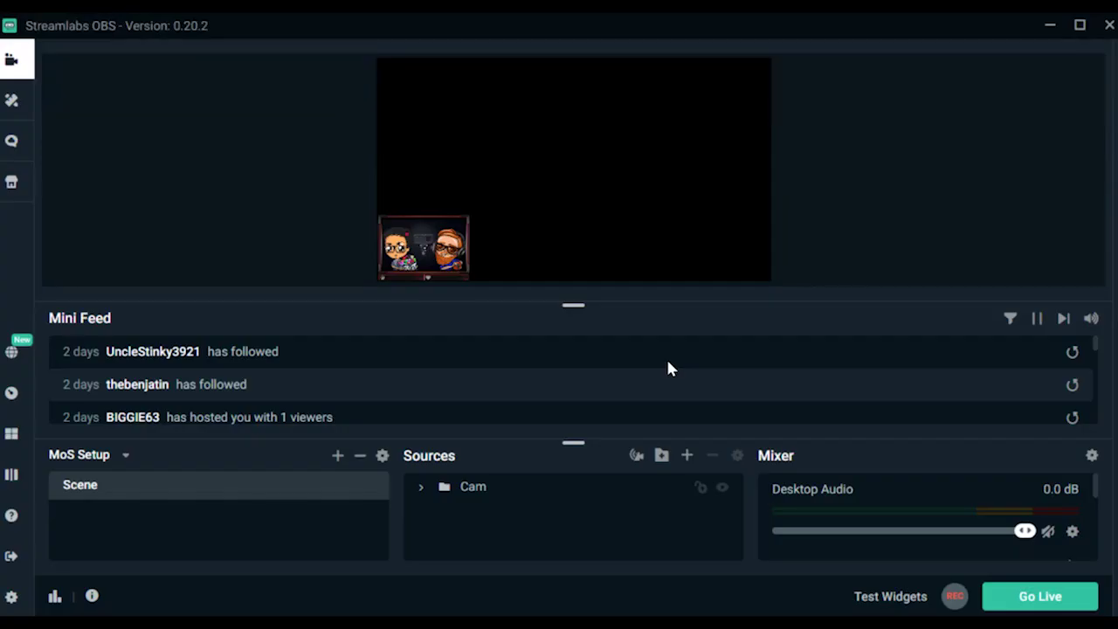
In Streamlabs OBS, add a Game Capture source named "Marbles On Stream" to the scene.
click(687, 457)
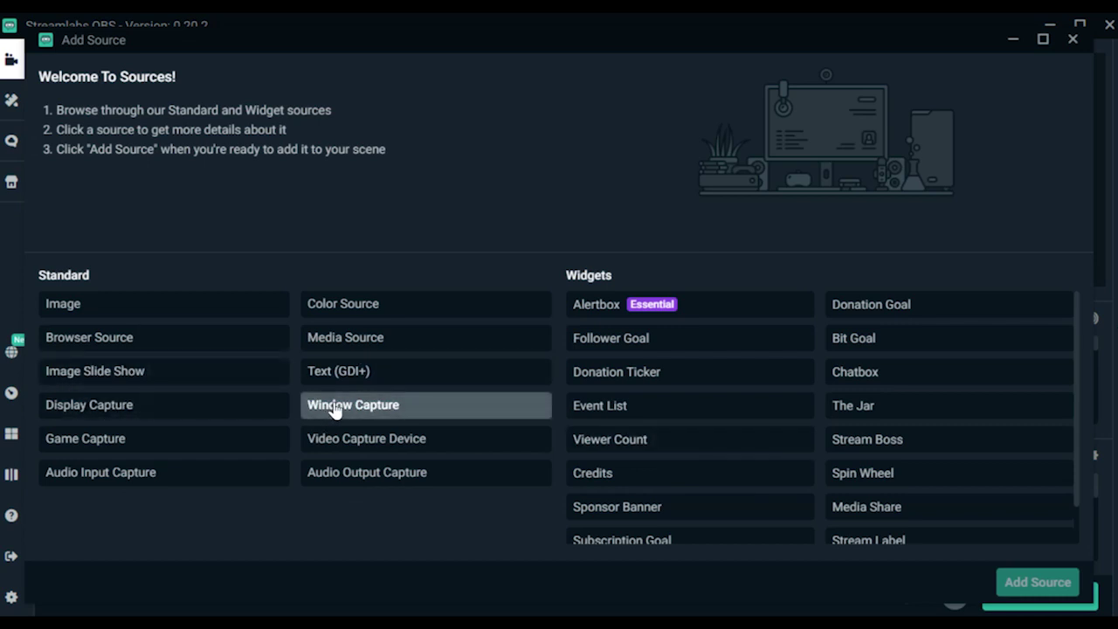
click(194, 446)
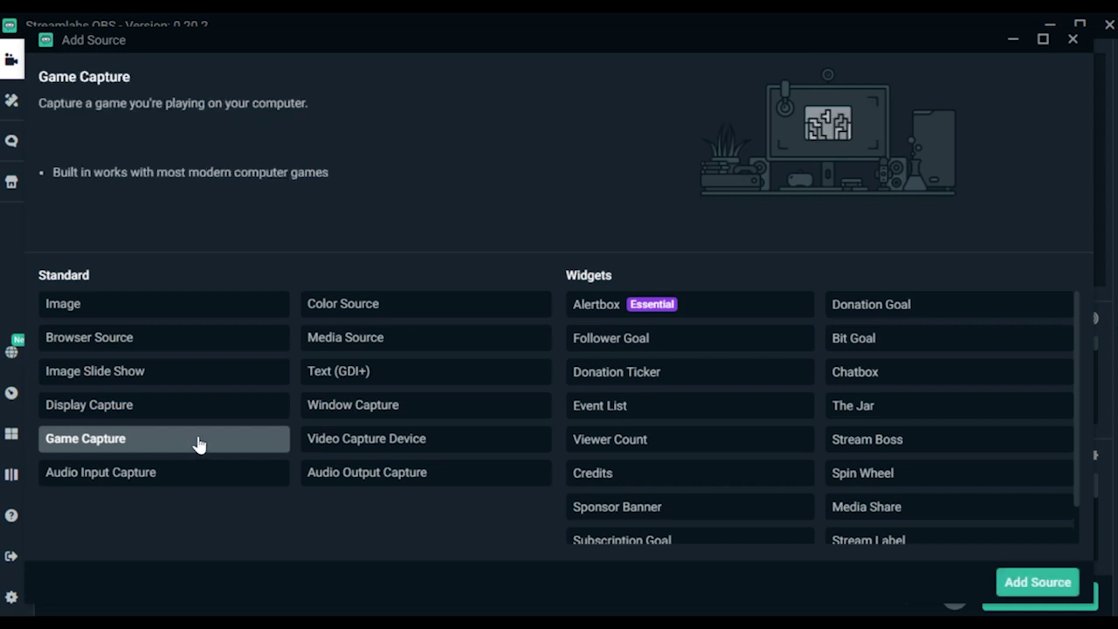
double_click(201, 445)
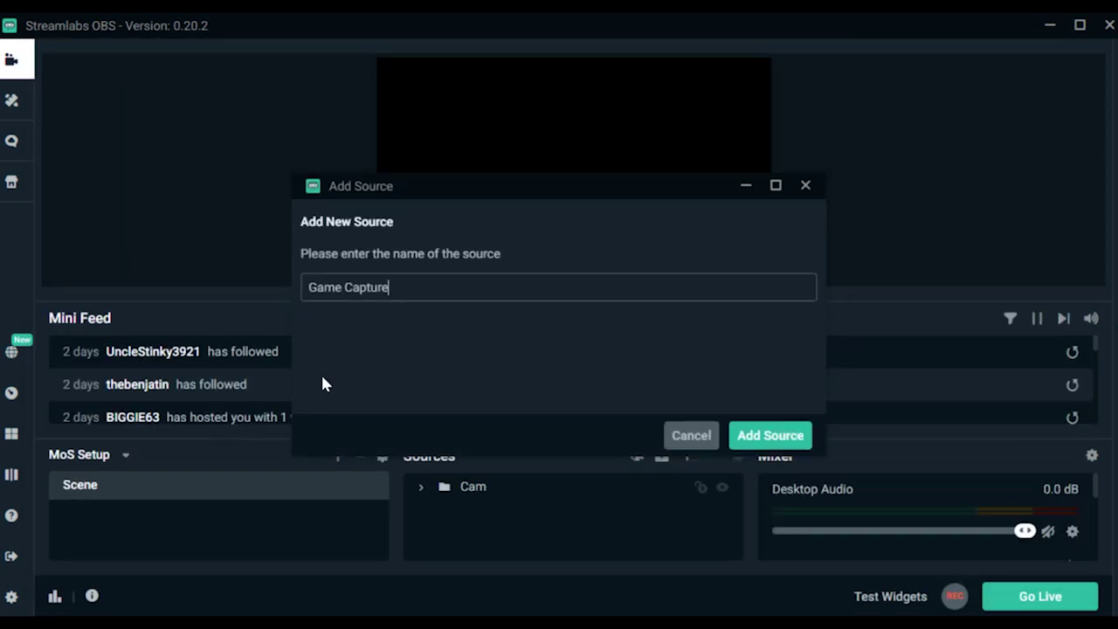
text(Marbles On Stream)
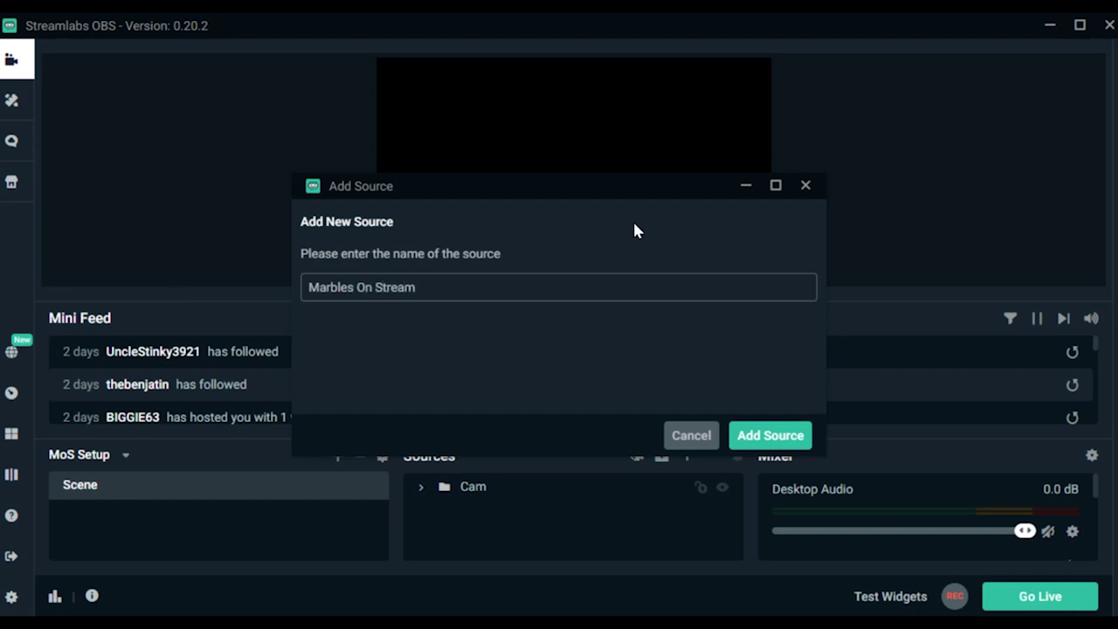
click(781, 441)
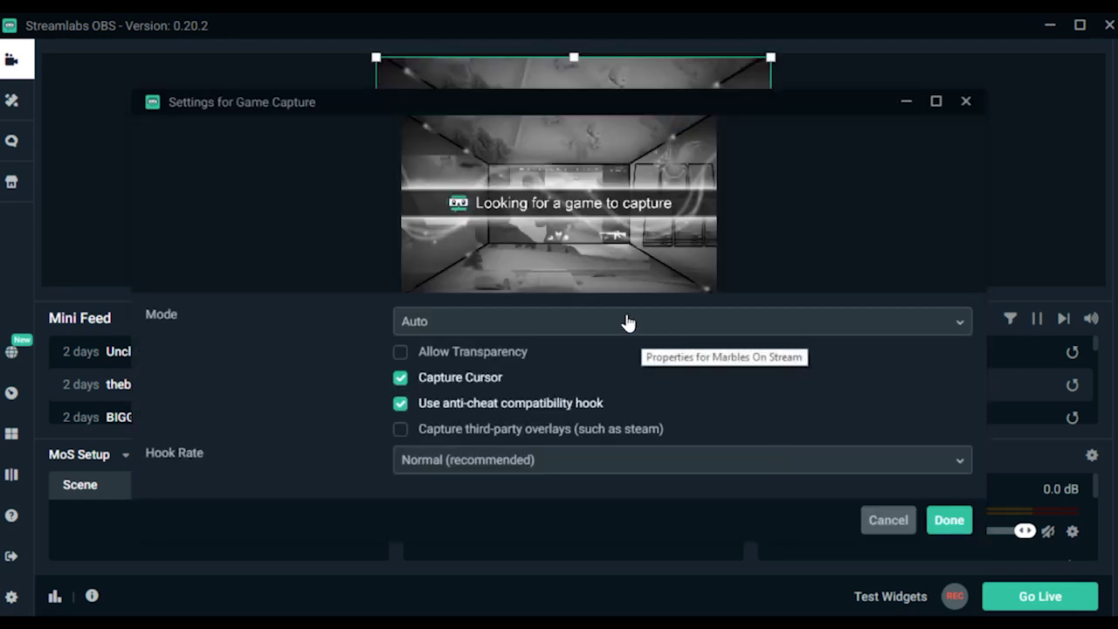
Set the game capture mode to Capture specific window and choose the MarblesOnStream-Win64-Shipping window.
click(627, 324)
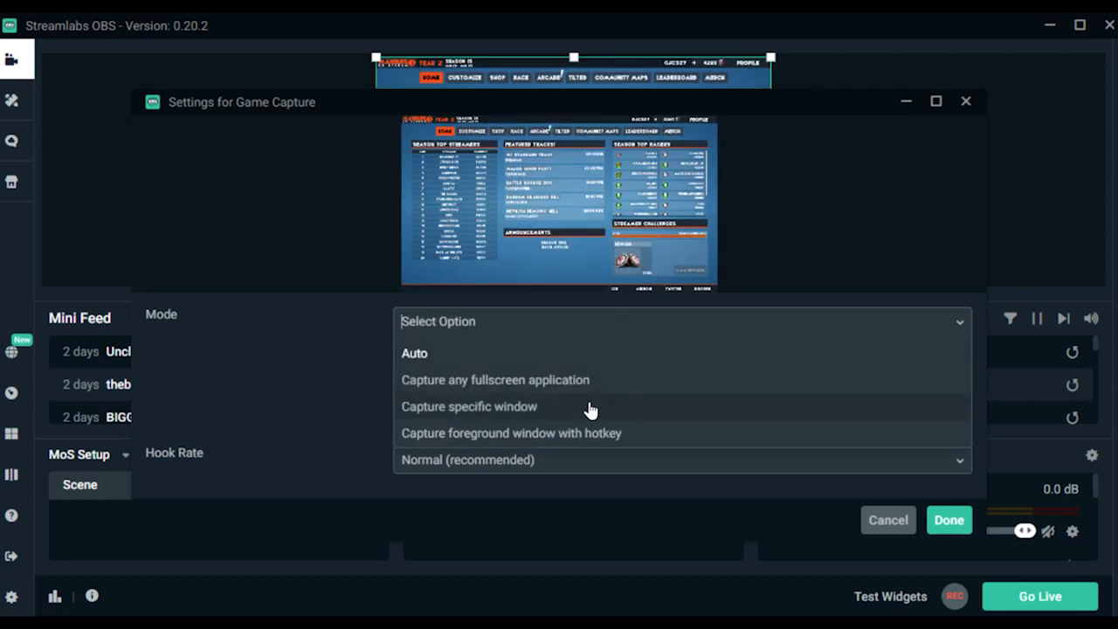
click(591, 407)
click(576, 358)
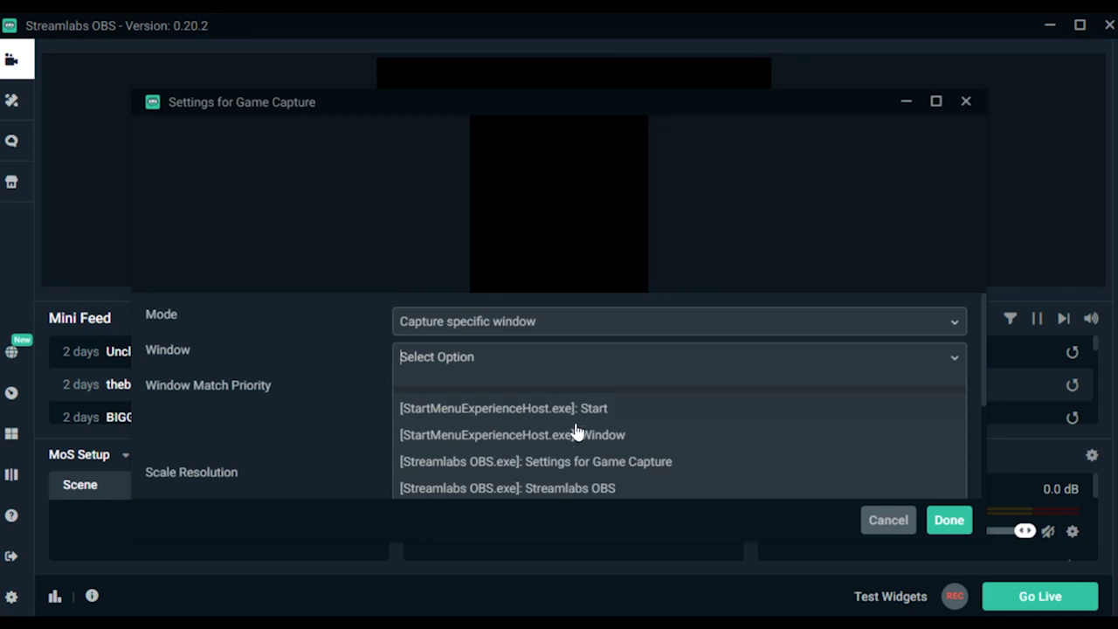
scroll(579, 449, down, 1)
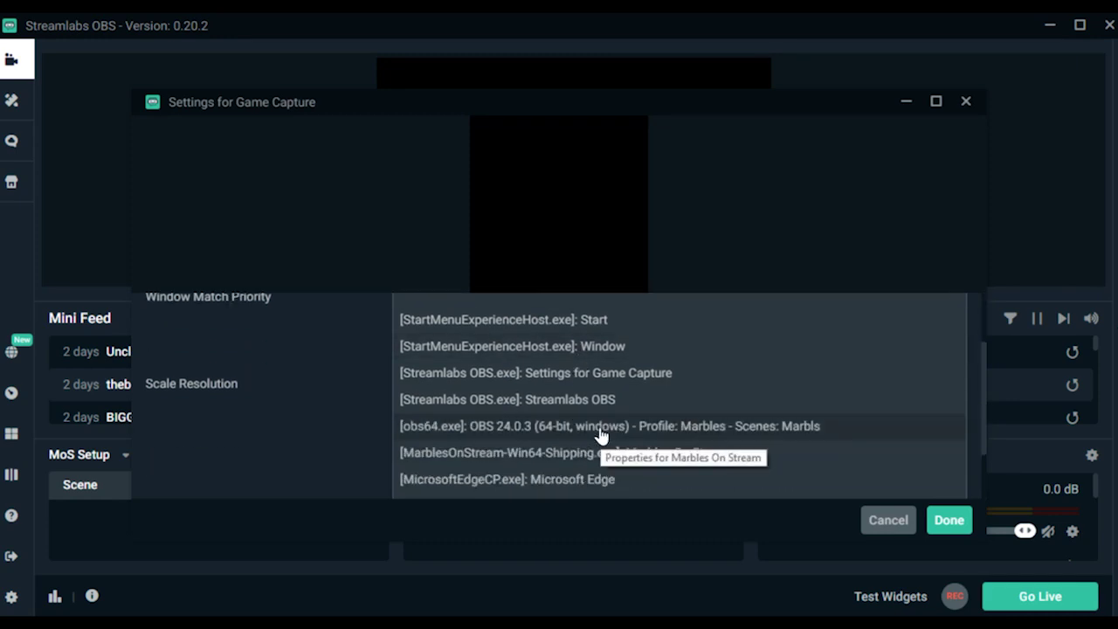
click(623, 460)
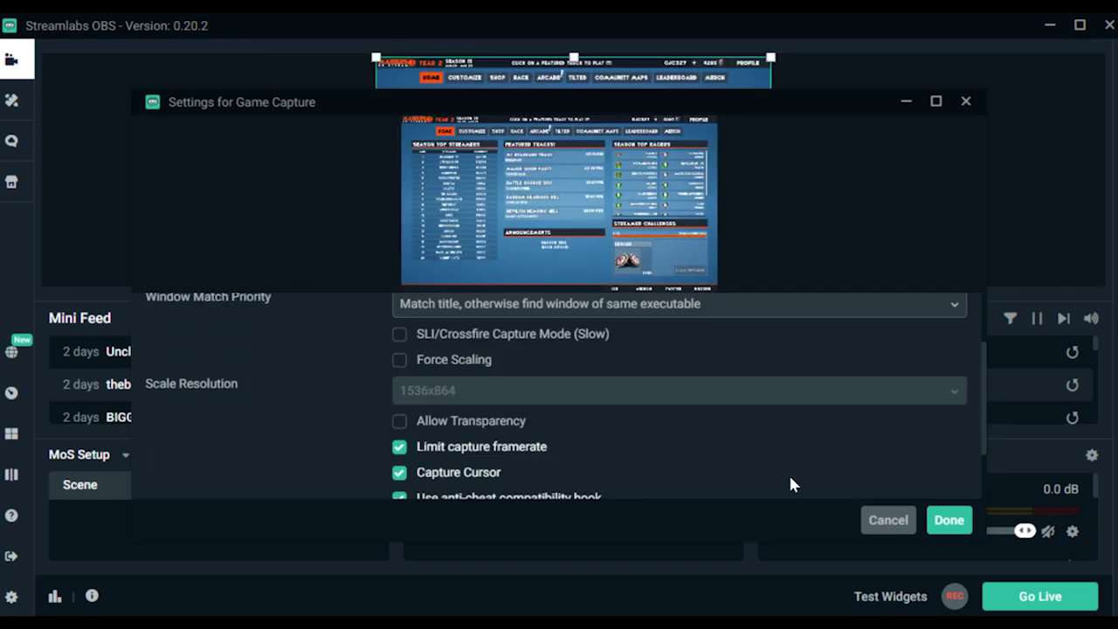
click(949, 521)
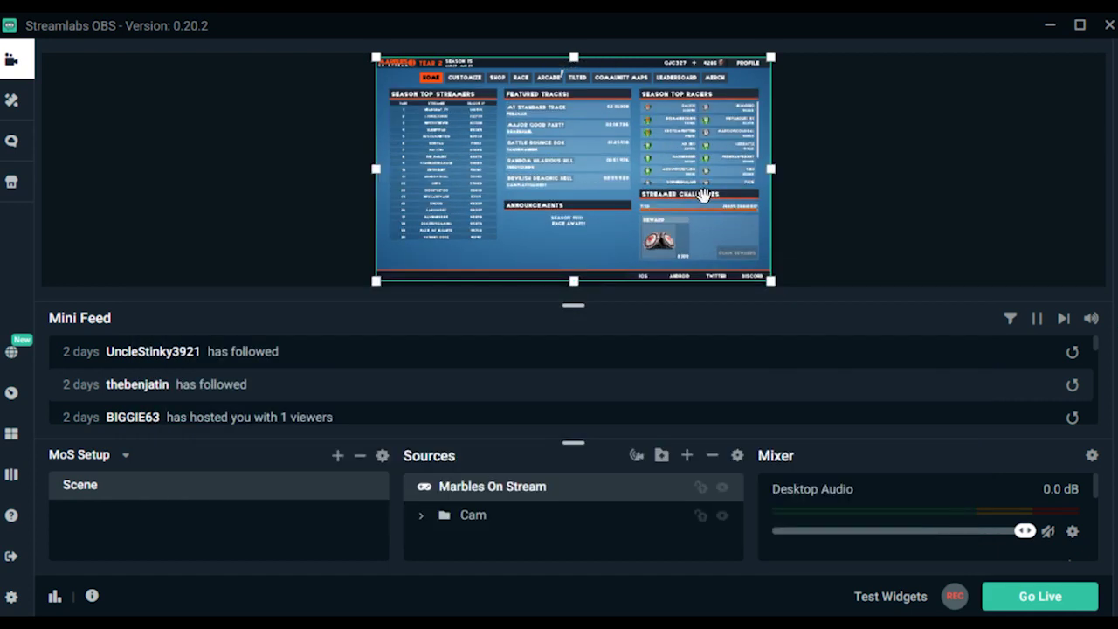
Fit the Marbles On Stream source to the screen.
click(848, 199)
click(644, 203)
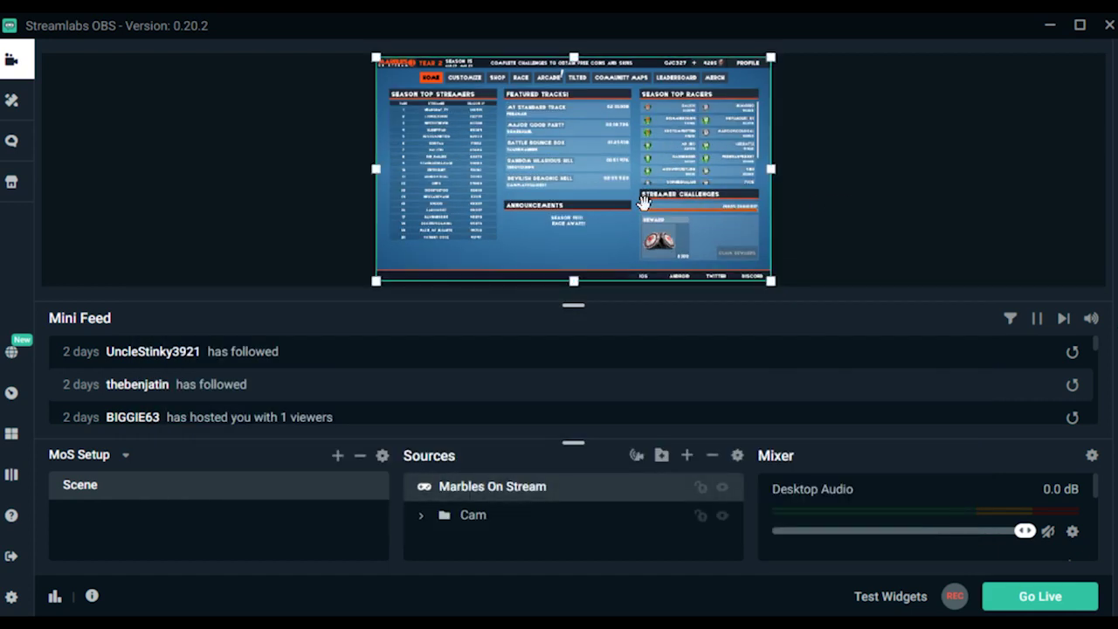
right_click(644, 203)
mouse_move(747, 216)
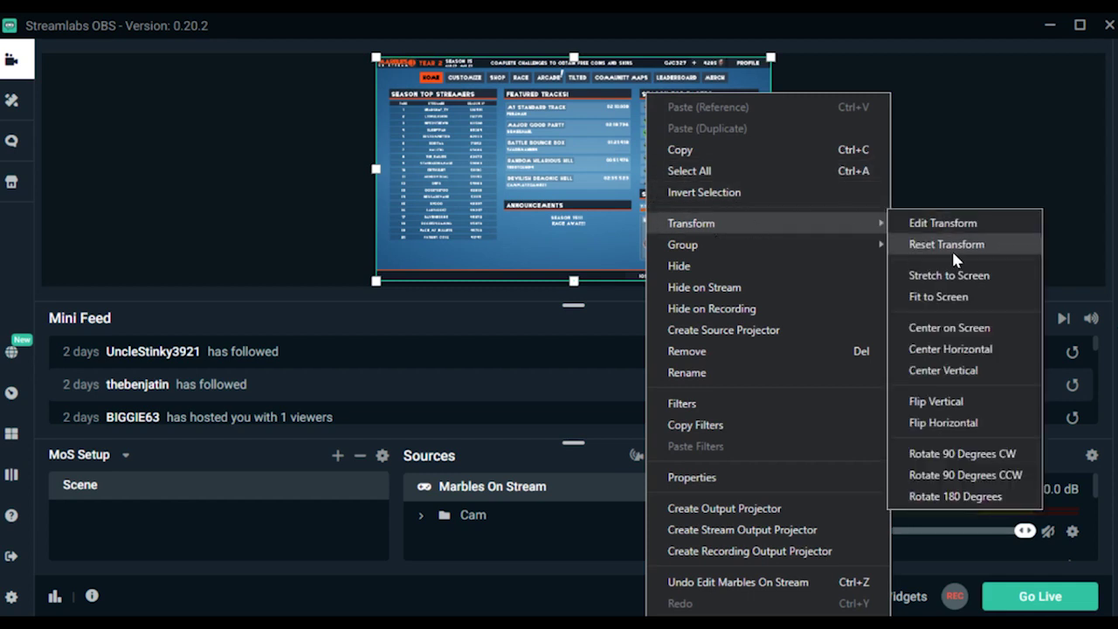
click(961, 298)
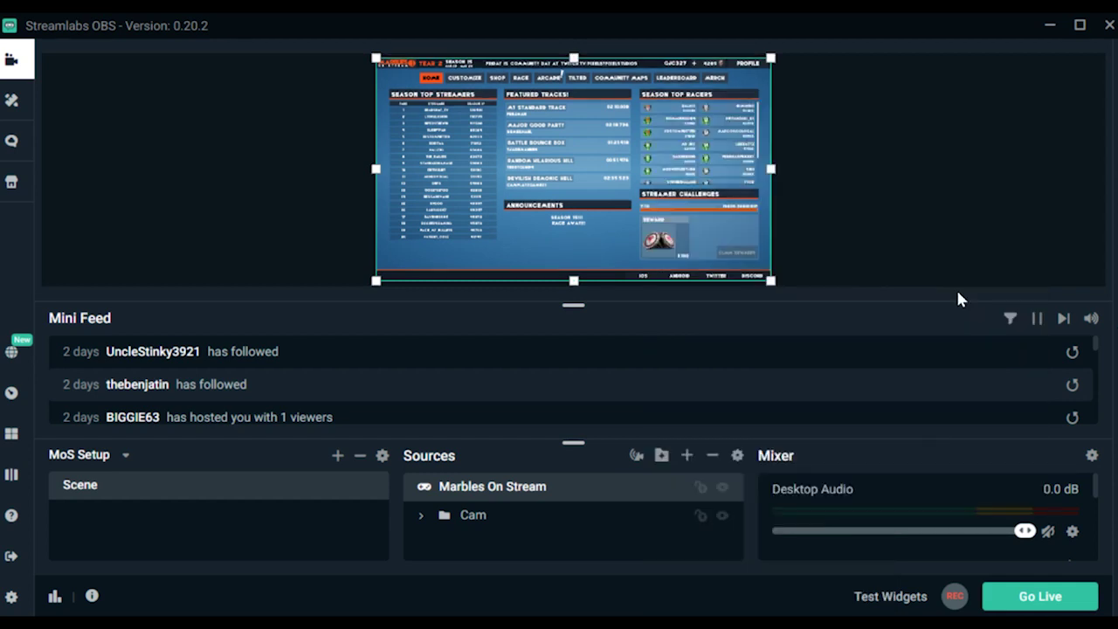
Move the Marbles On Stream source below the Cam folder in the source order.
drag(509, 496, 507, 547)
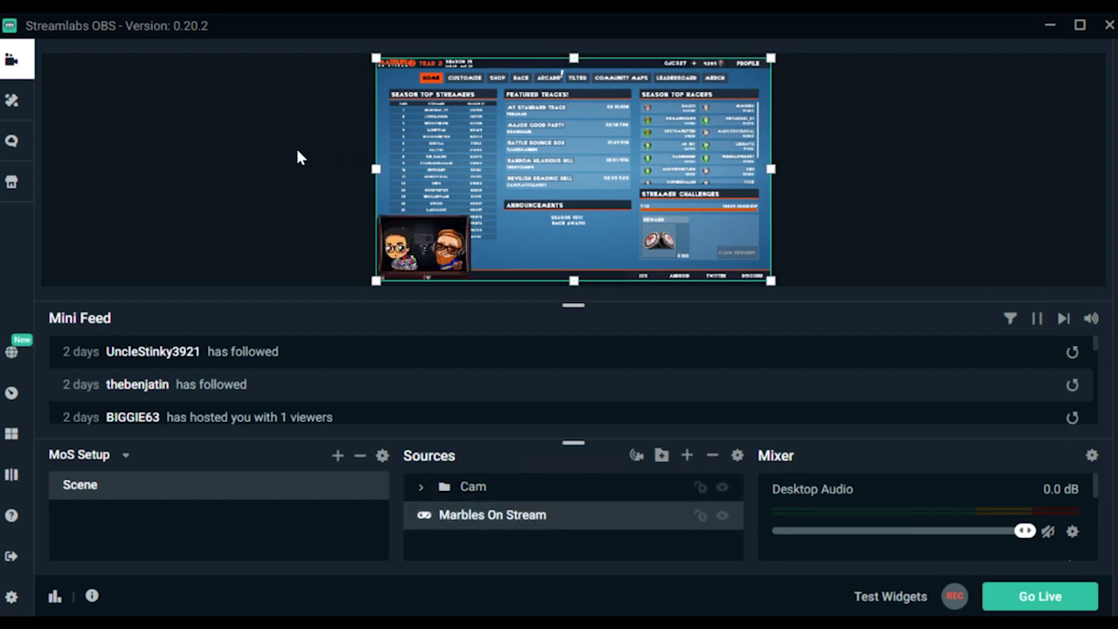
click(268, 166)
click(1111, 336)
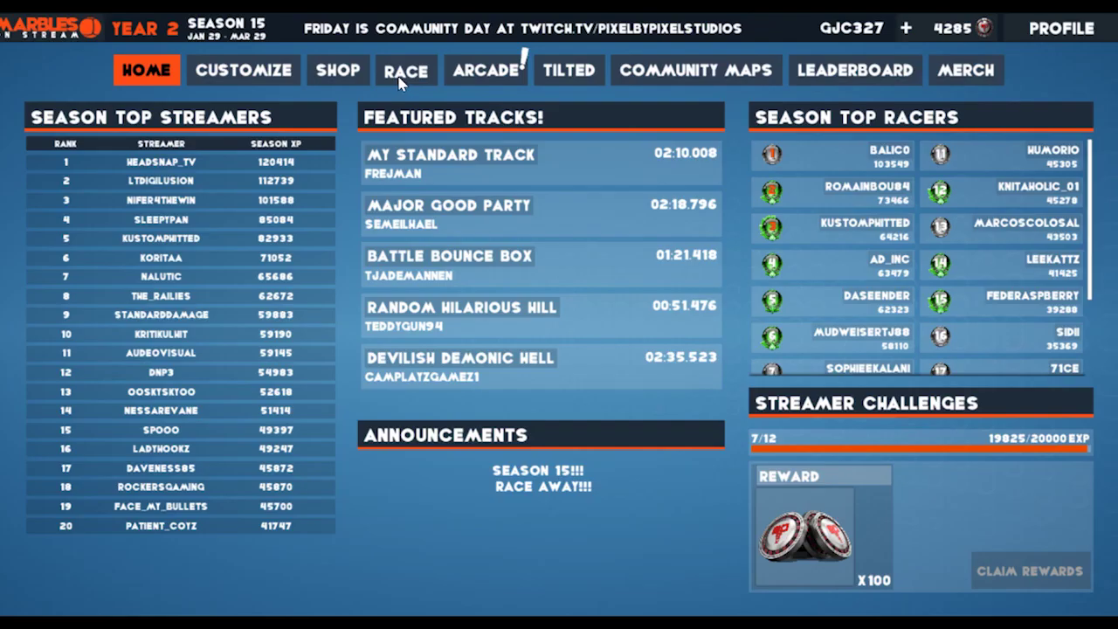
Launch a standard race on the Marble Centauri 2 map in Viewer mode with a maximum of 1000 players.
click(400, 77)
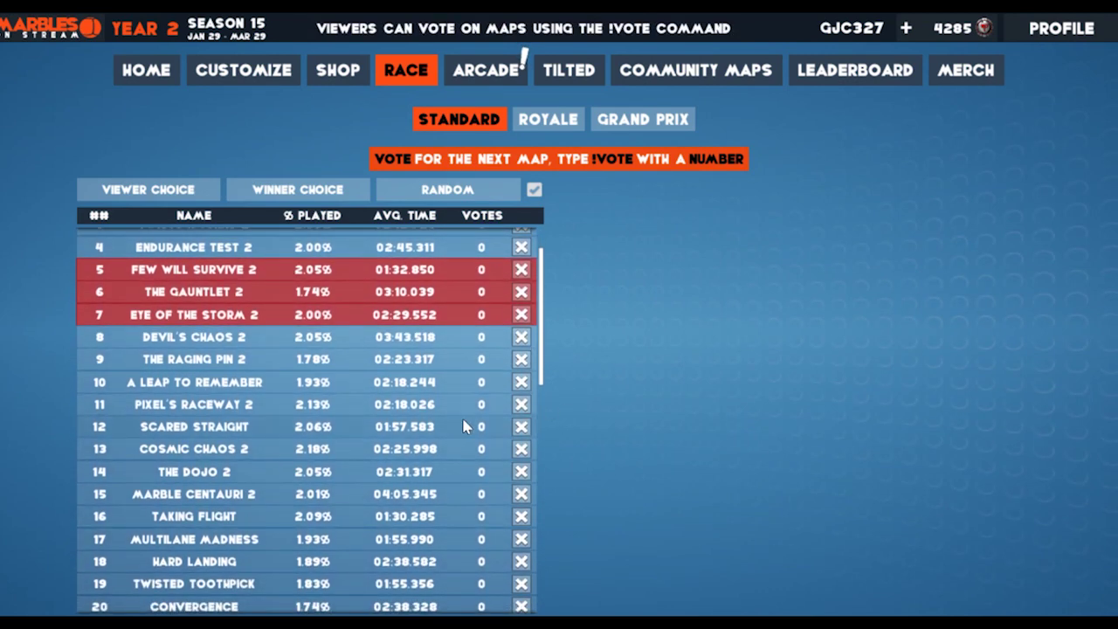
scroll(463, 426, down, 2)
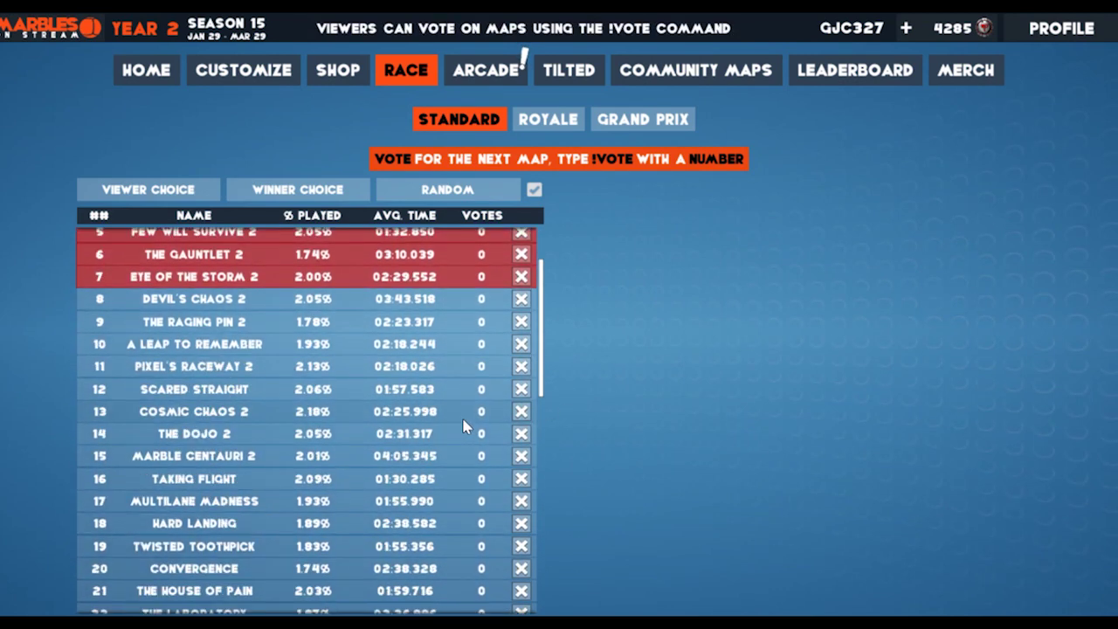
click(297, 455)
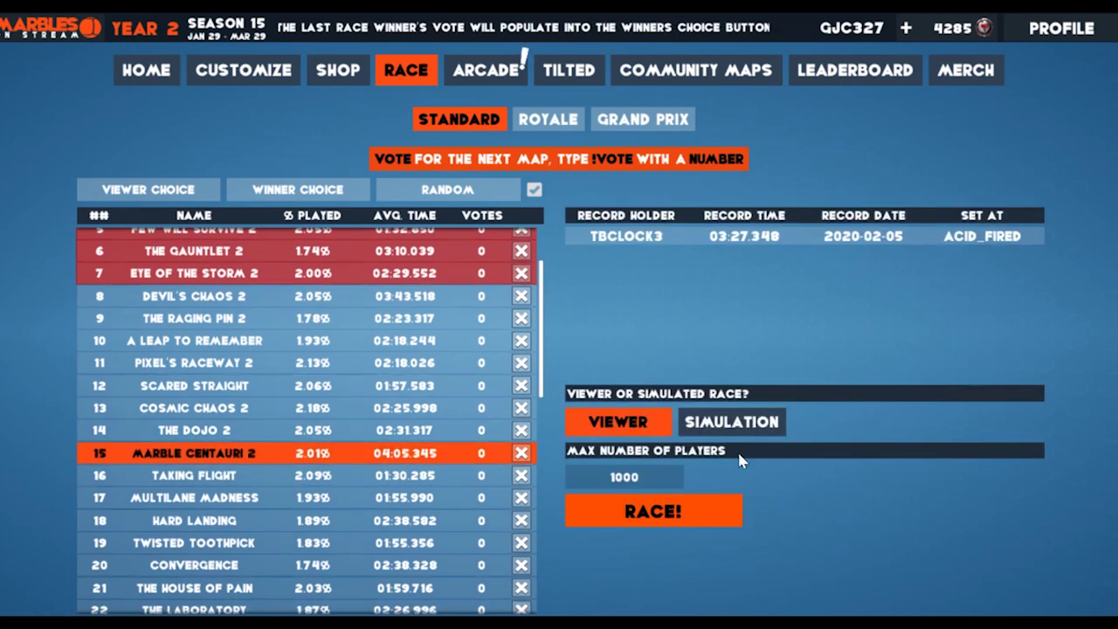
click(734, 424)
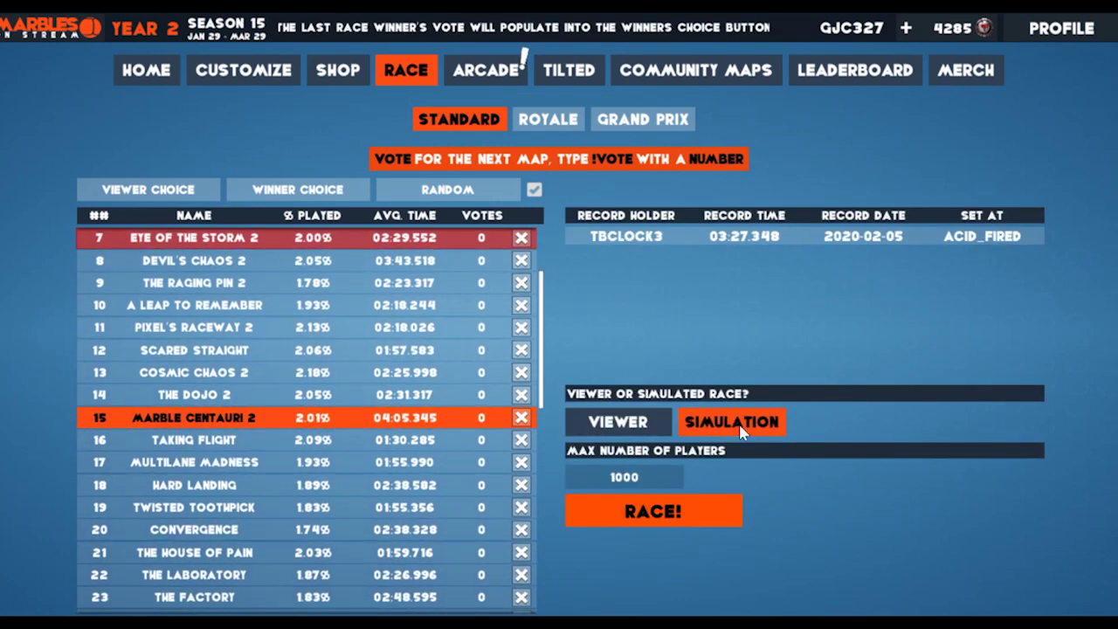
click(602, 425)
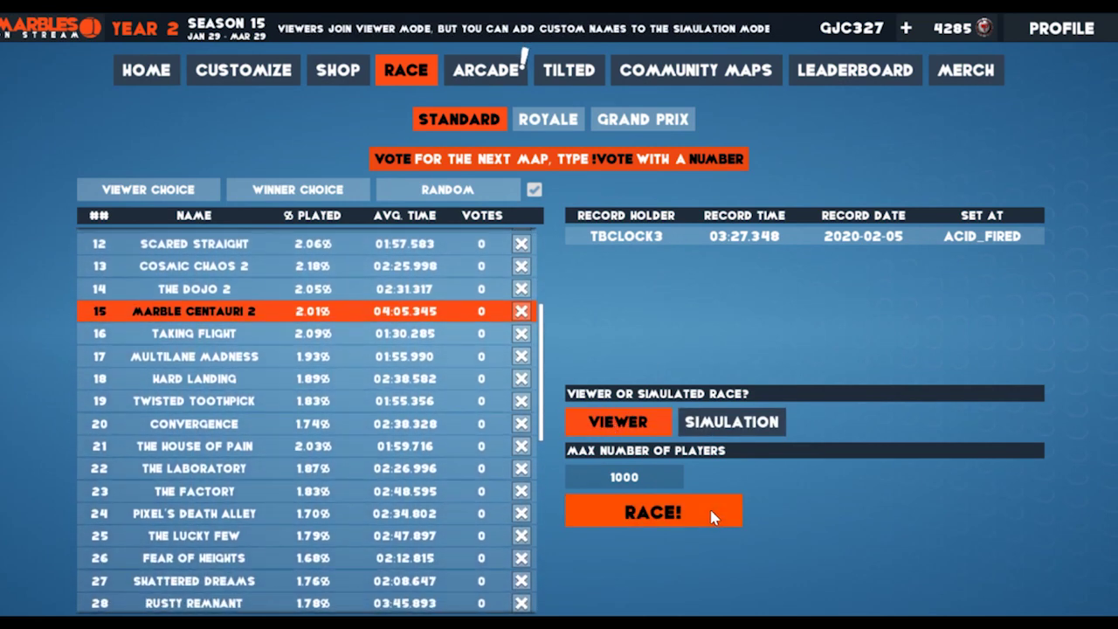
click(713, 517)
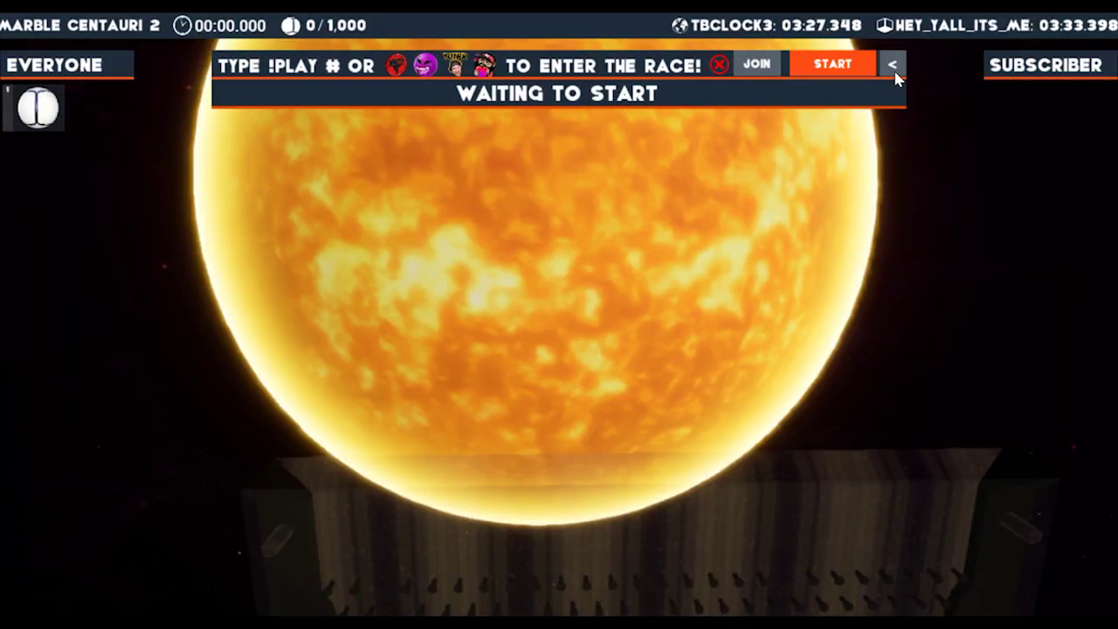
Expand the race entry details and set the start countdown to 60.
click(893, 68)
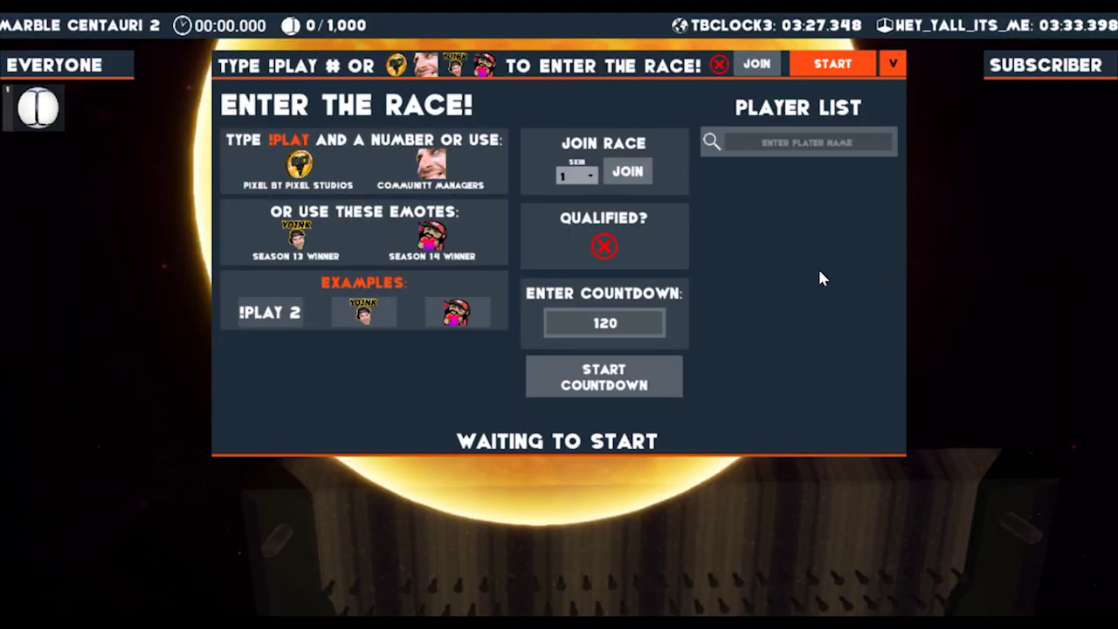
click(654, 322)
key(BackSpace)
key(BackSpace)
key(BackSpace)
text(60)
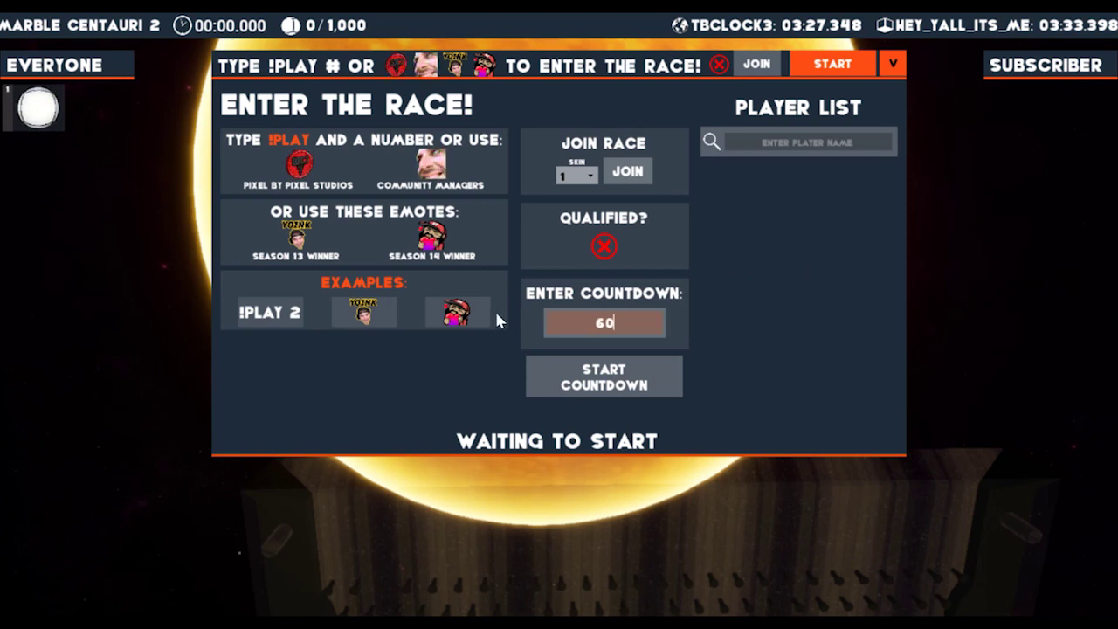
click(773, 295)
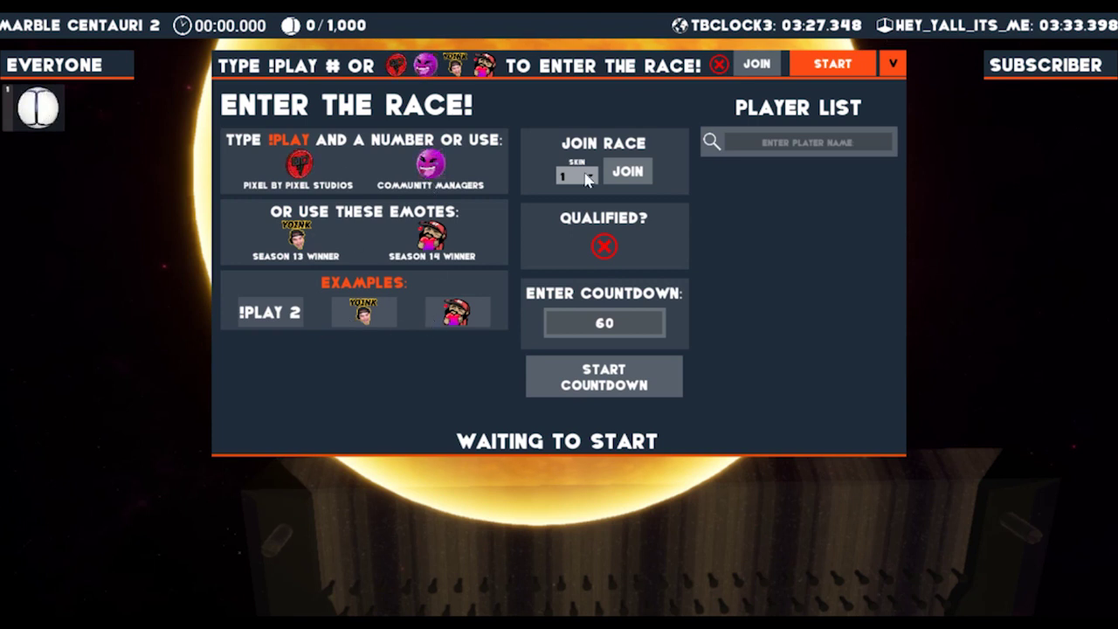
Join the race with skin 1, kick that player from the player list, and collapse the race entry details.
click(647, 175)
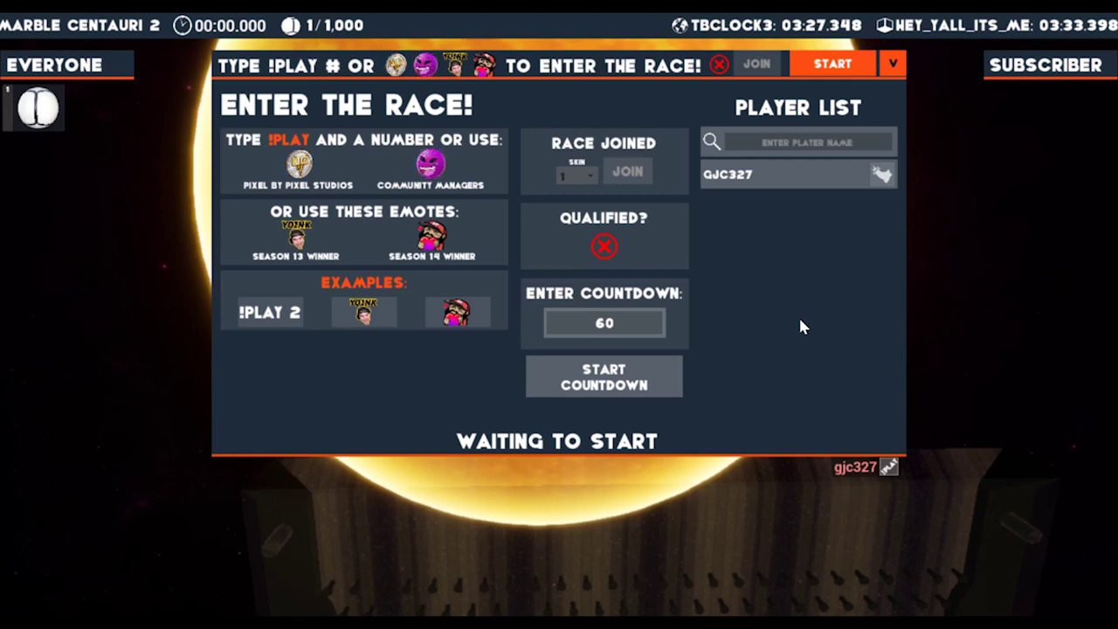
click(884, 174)
click(893, 63)
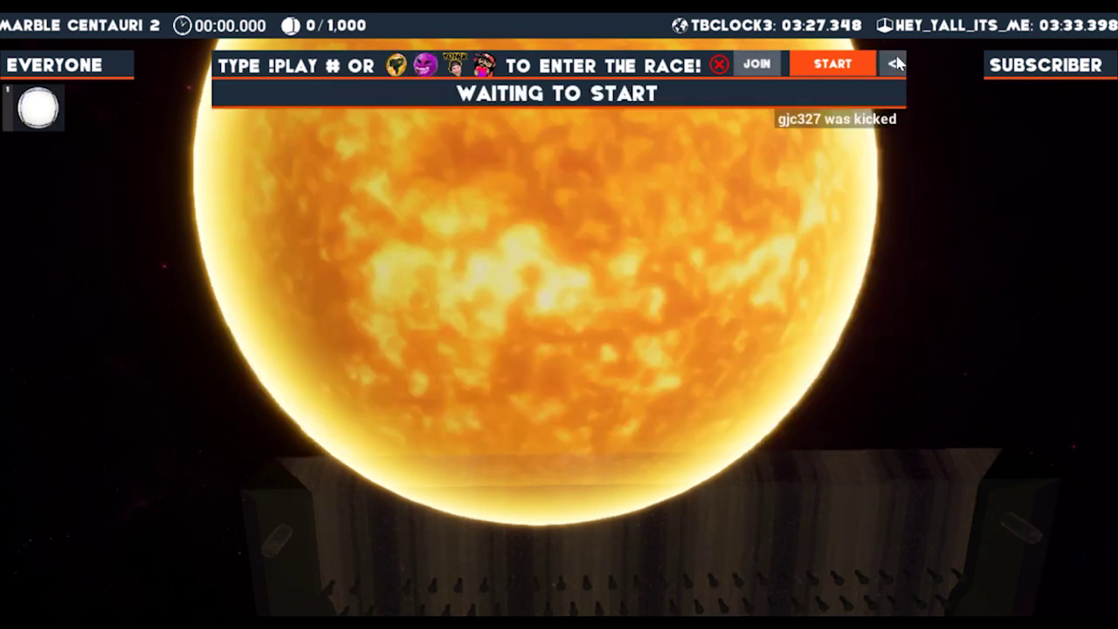
Join the race directly from the collapsed entry bar, kick the player through the expanded list, and collapse it again.
click(760, 67)
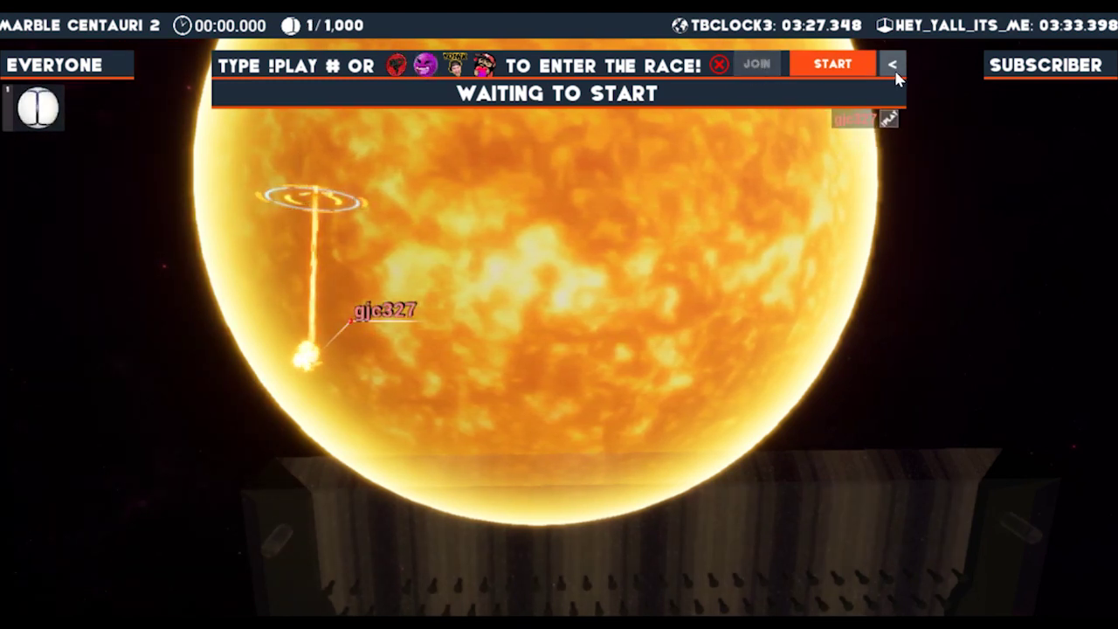
click(891, 67)
click(882, 175)
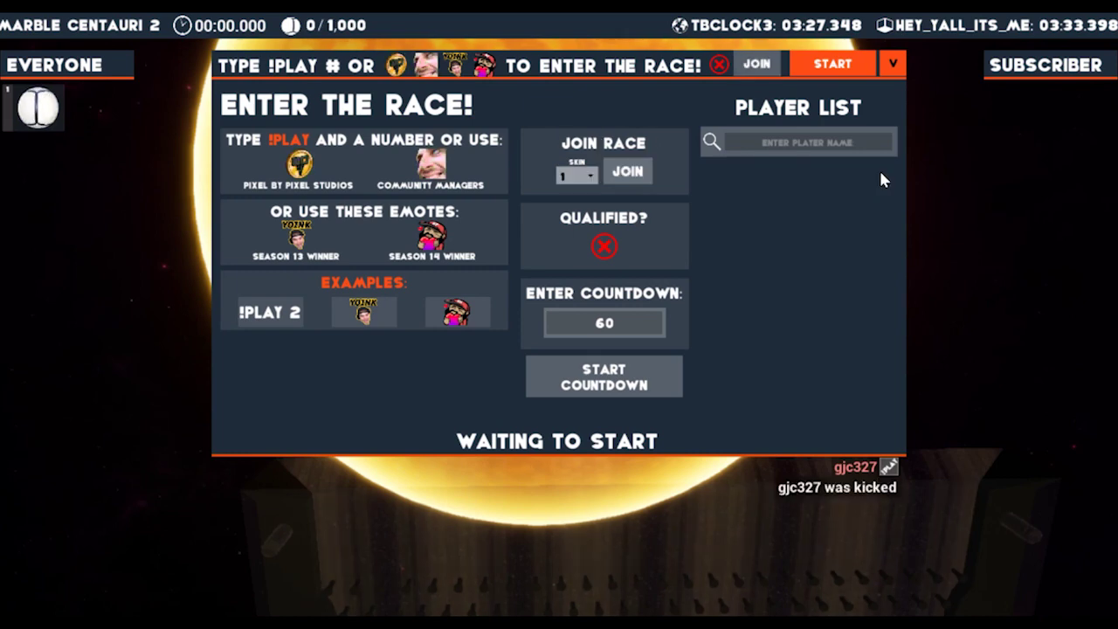
click(897, 71)
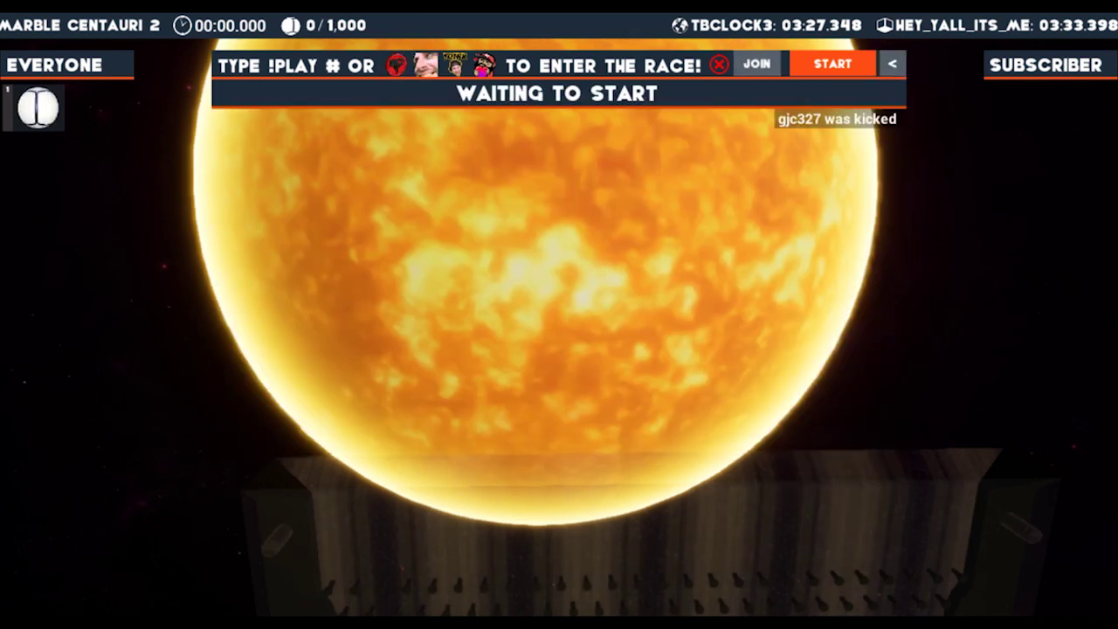
Switch to Streamlabs OBS, send !play in the stream chat to enter the race, and return to Marbles on Stream.
key(alt+Tab)
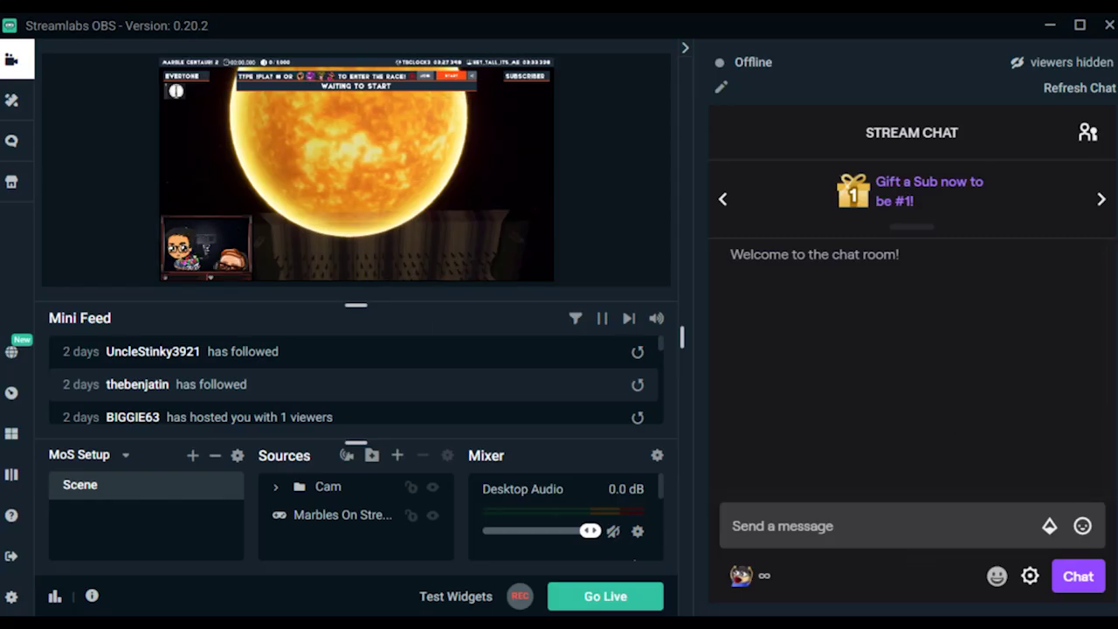
click(874, 526)
text(!pla)
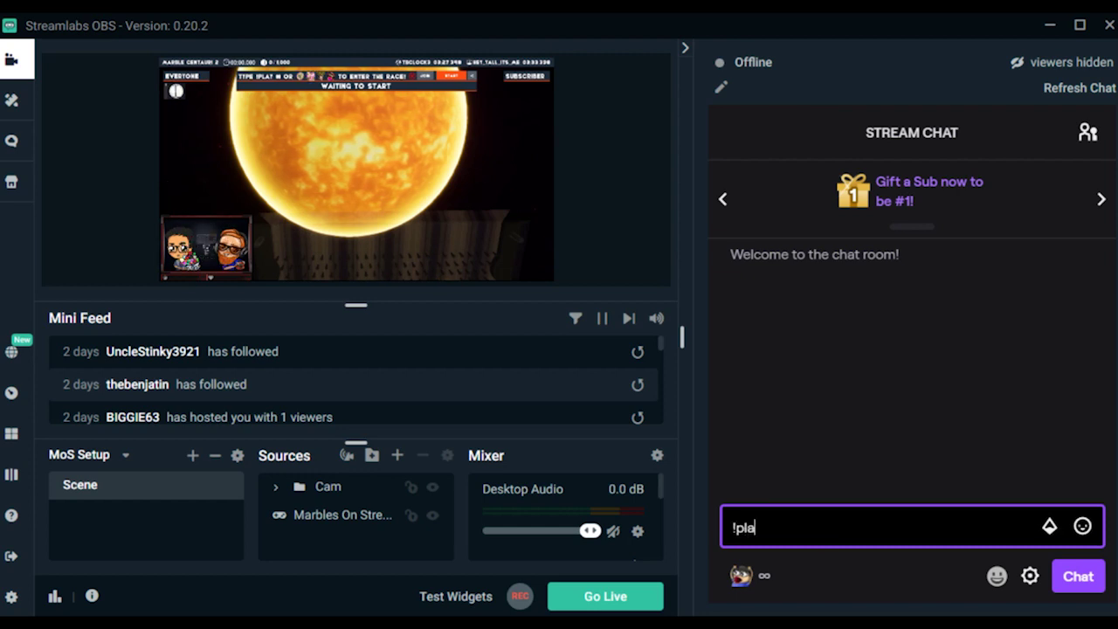
text(y)
key(Return)
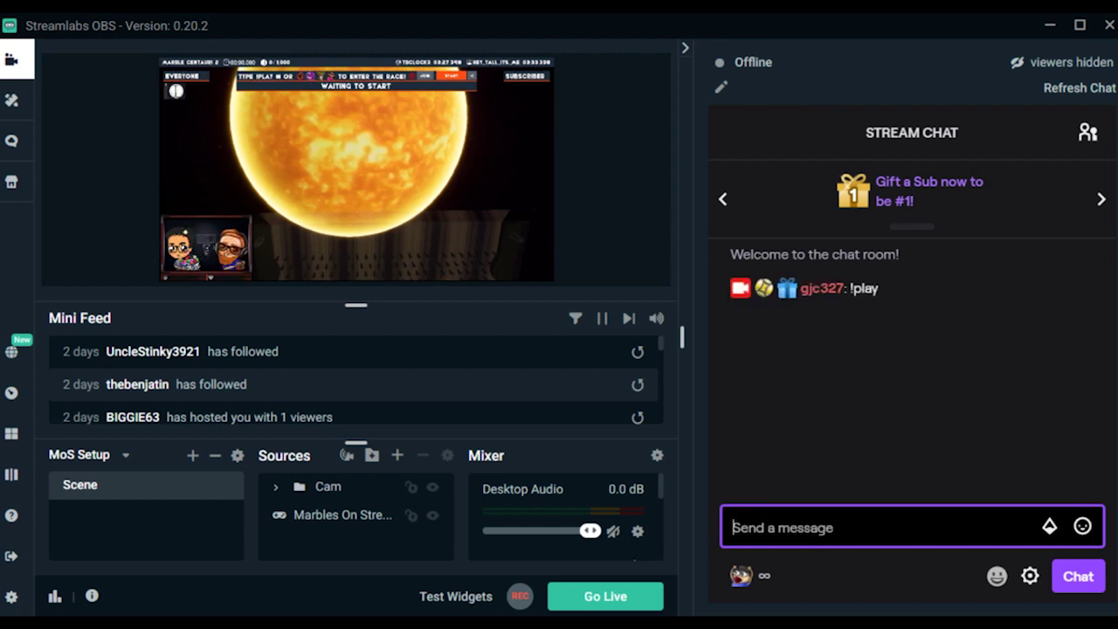
key(alt+Tab)
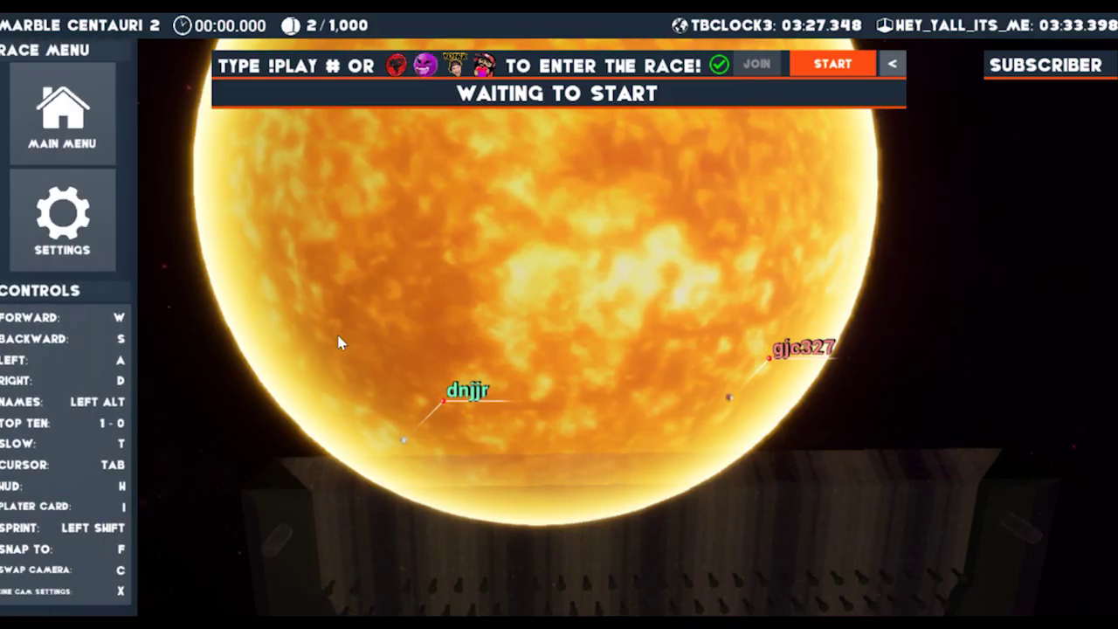
Fly the camera forward, backward and sideways around the start area to view the waiting marbles and the track.
click(472, 456)
key(w)
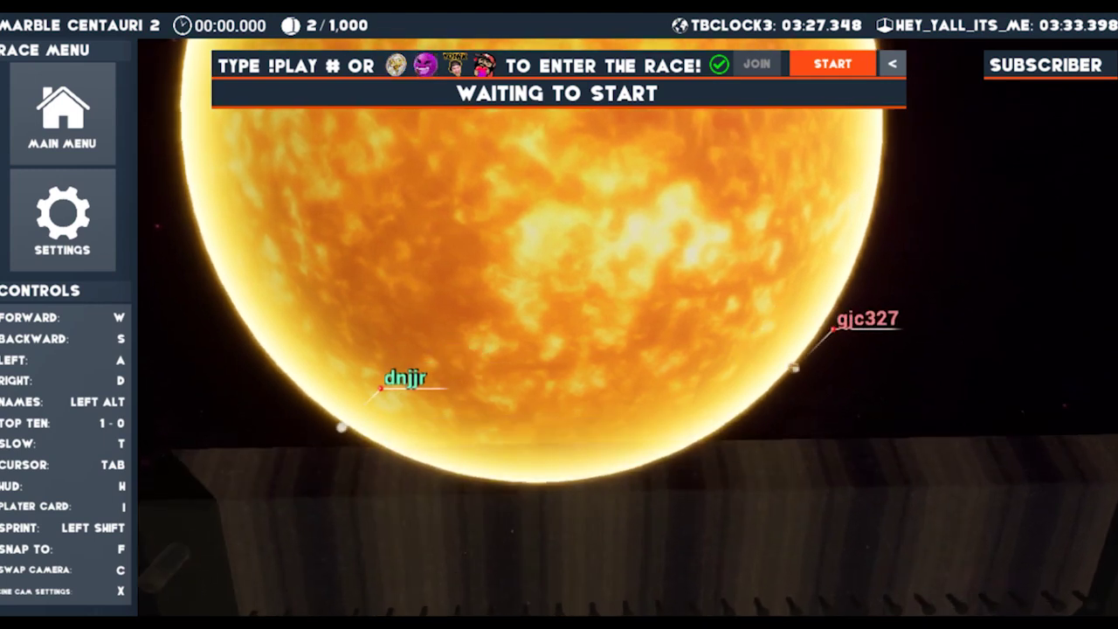
key(s)
key(a)
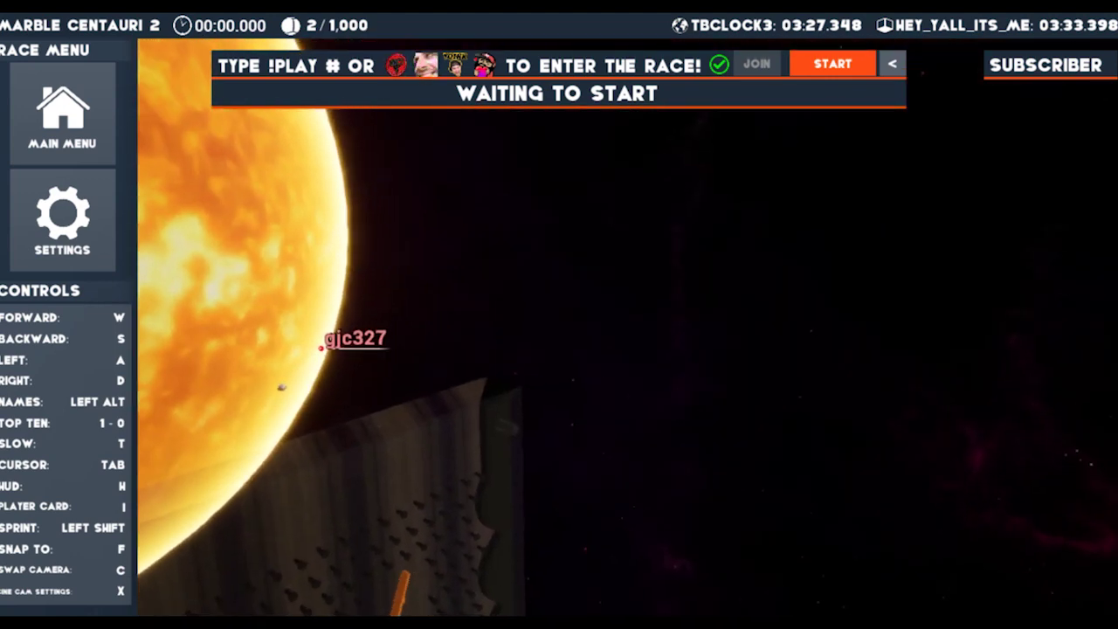
key(Tab)
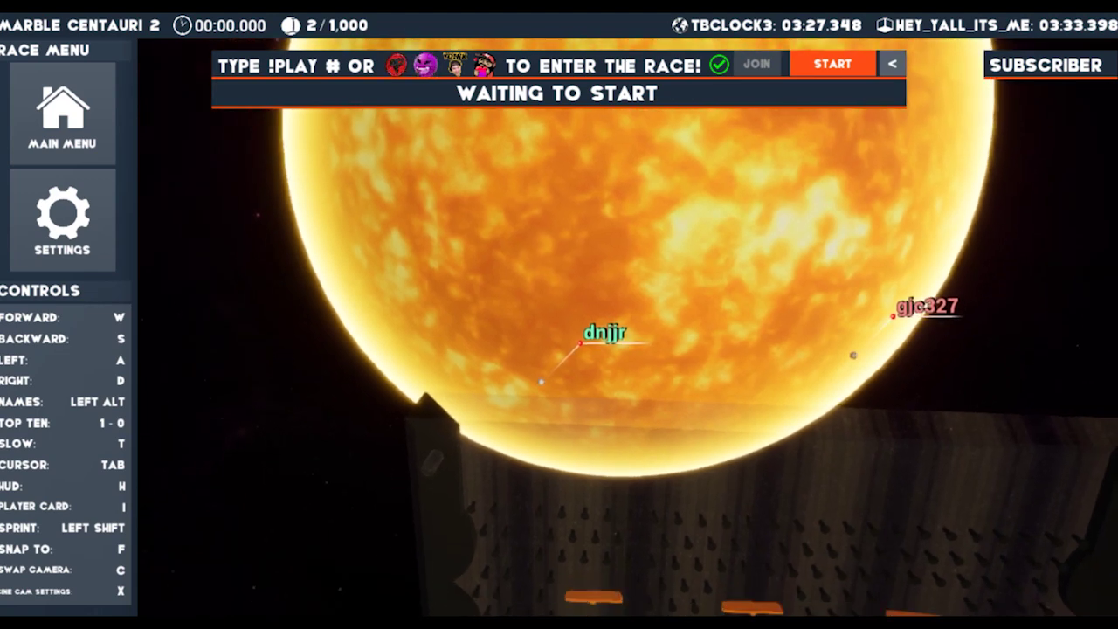
key(w)
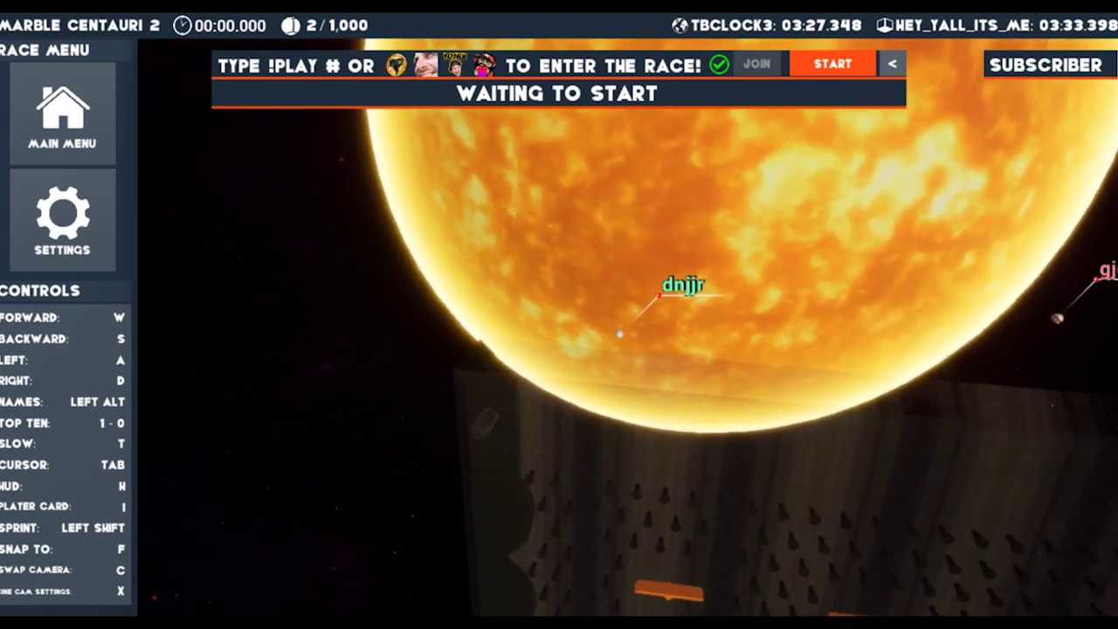
Snap the camera to the players' marbles to view their player cards, and toggle the cards and the HUD.
key(f)
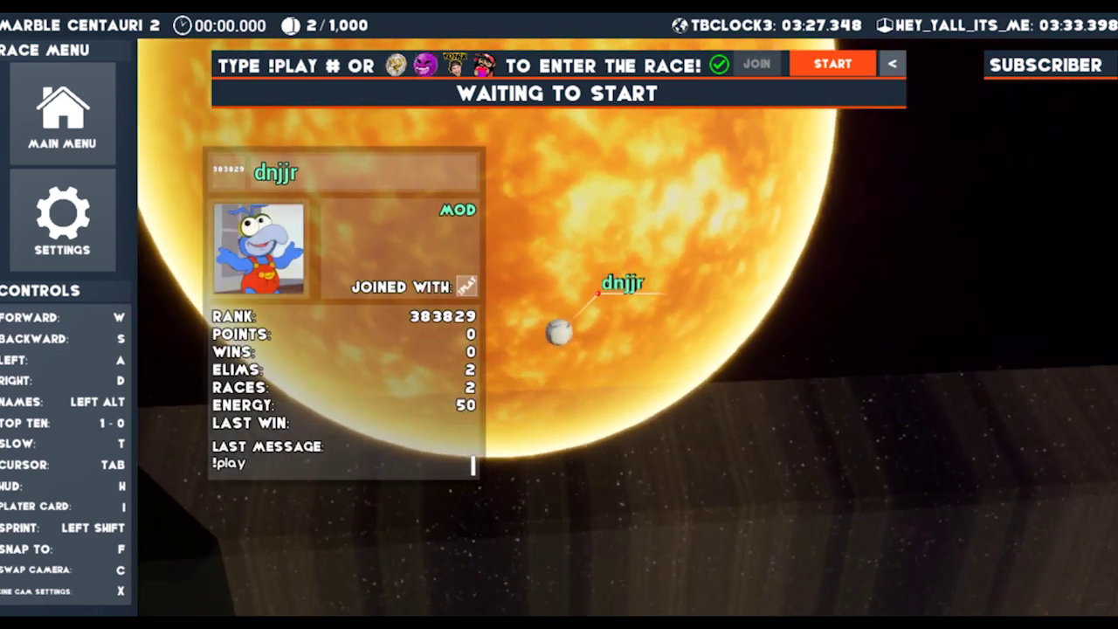
key(s)
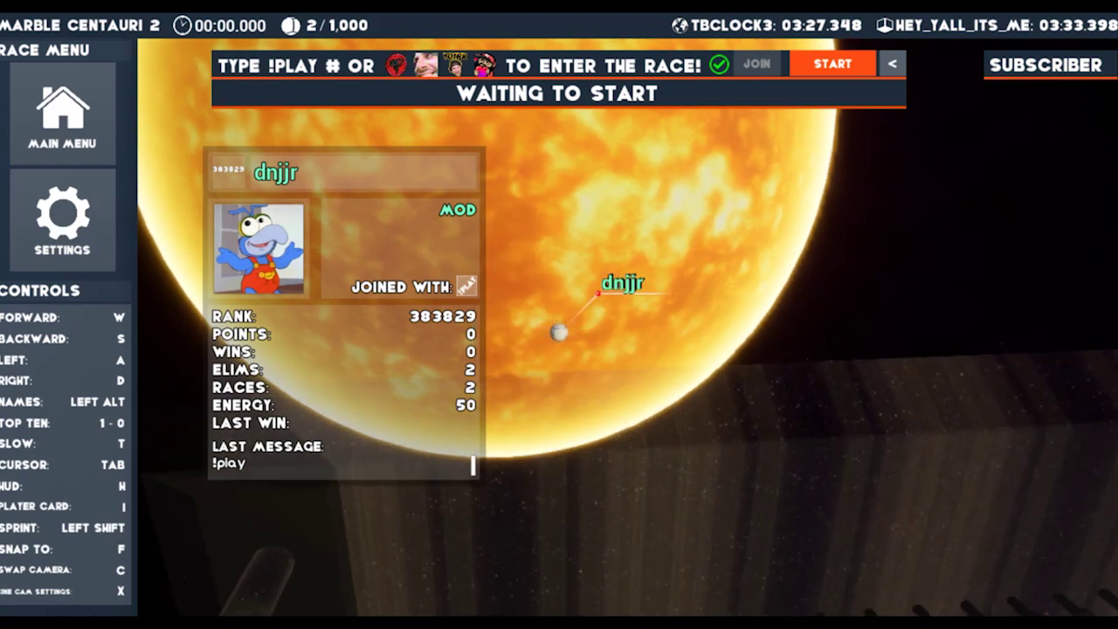
key(i)
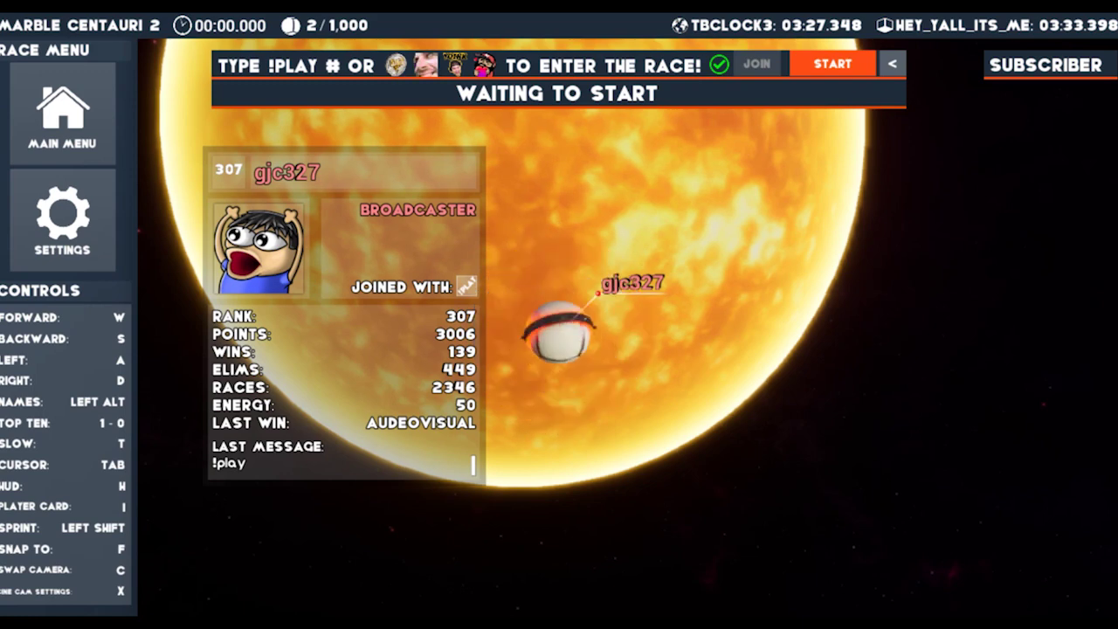
key(i)
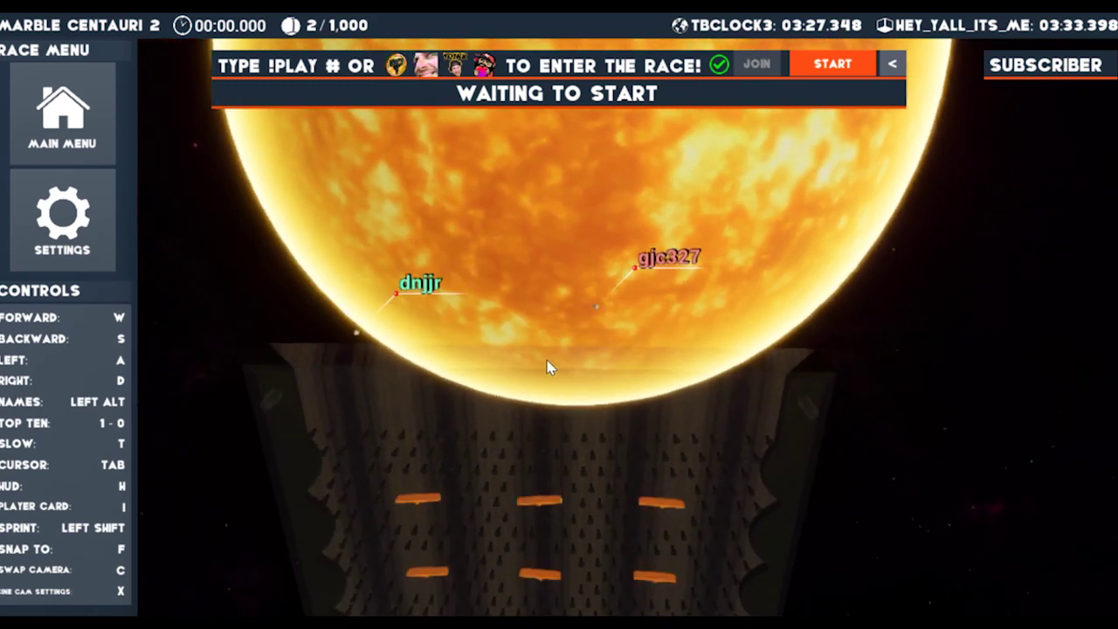
key(h)
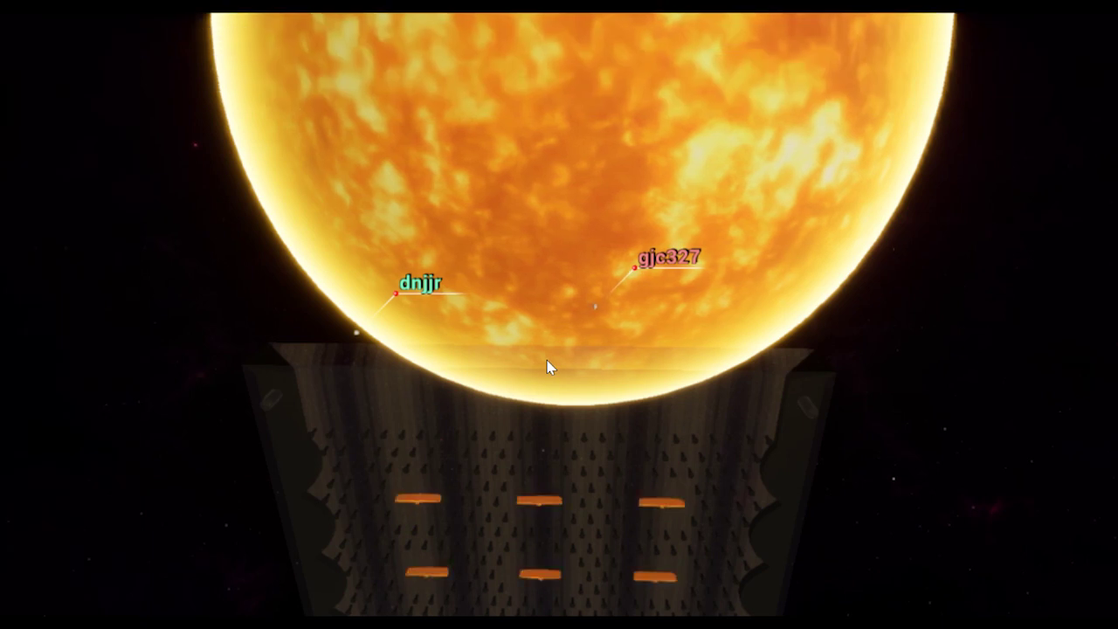
key(h)
Start the race countdown and cut it short with Start Now.
click(831, 66)
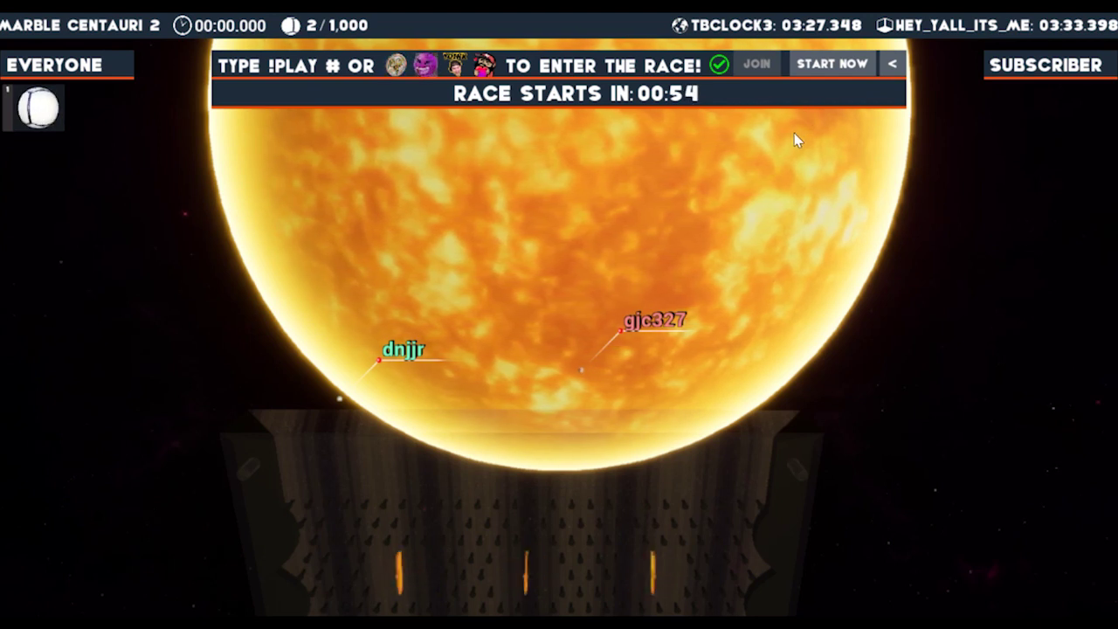
click(827, 70)
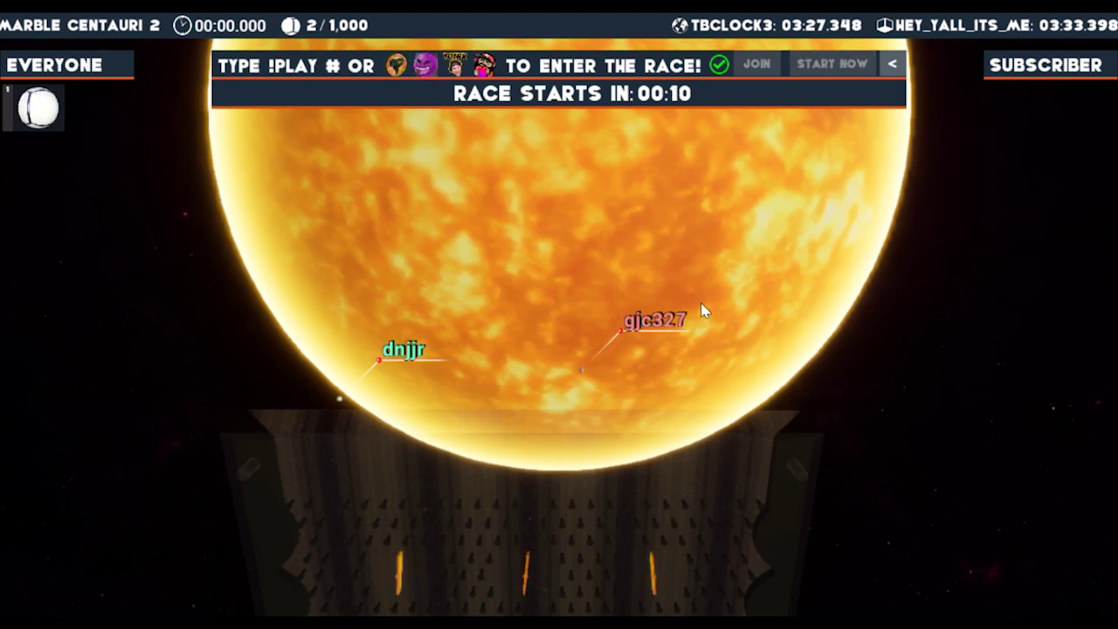